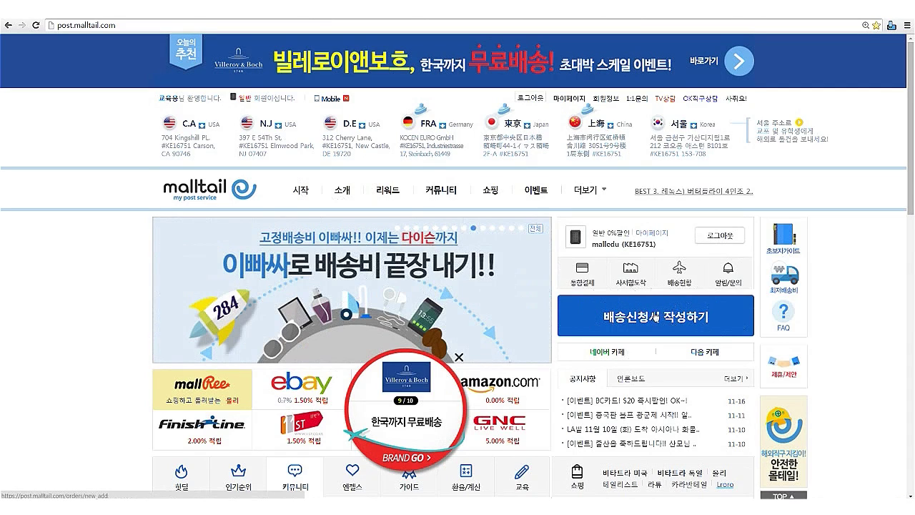
Open a new shipping request form (배송신청서) and agree to its precautions
left_click(655, 317)
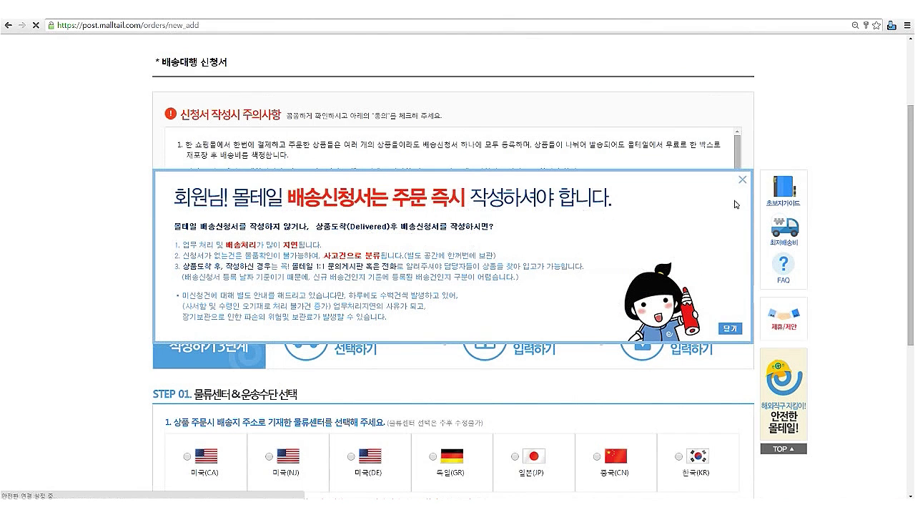
left_click(742, 180)
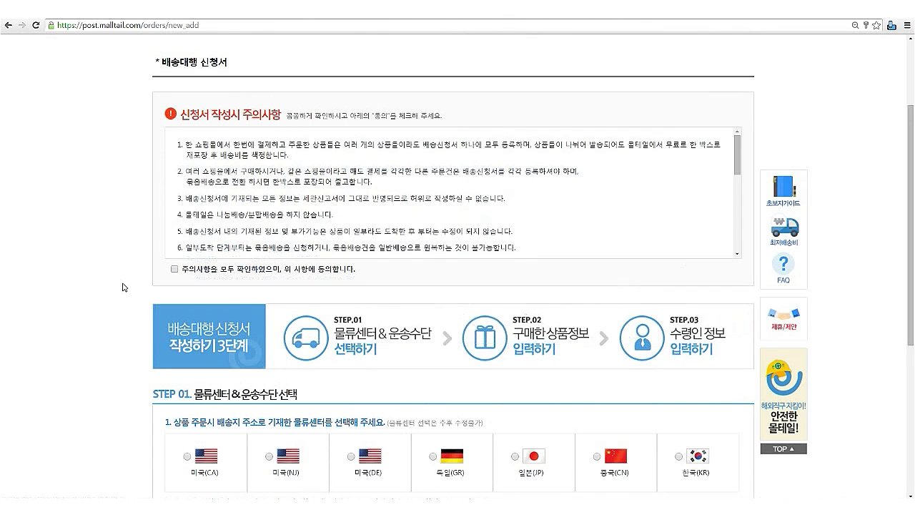
left_click(175, 271)
Choose 미국(DE) as the logistics center and continue to the product information stage
scroll(458, 312, "down", 2)
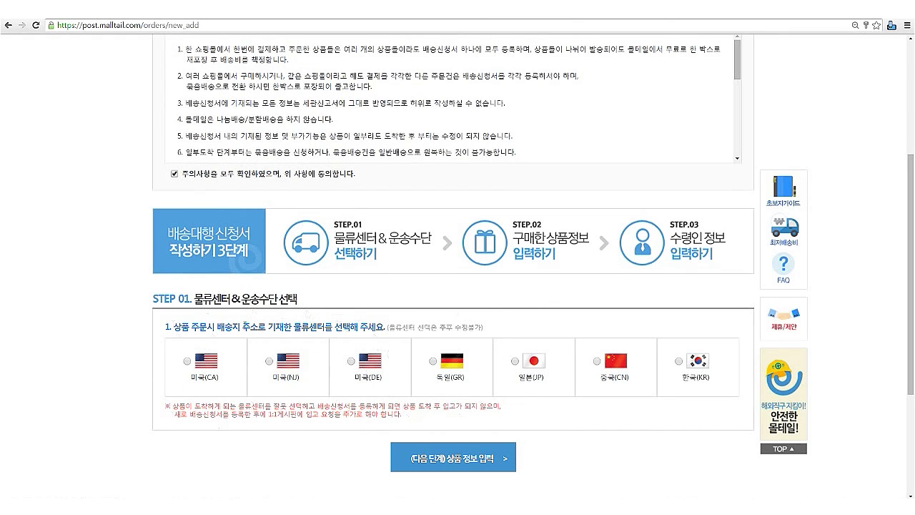
left_click(351, 362)
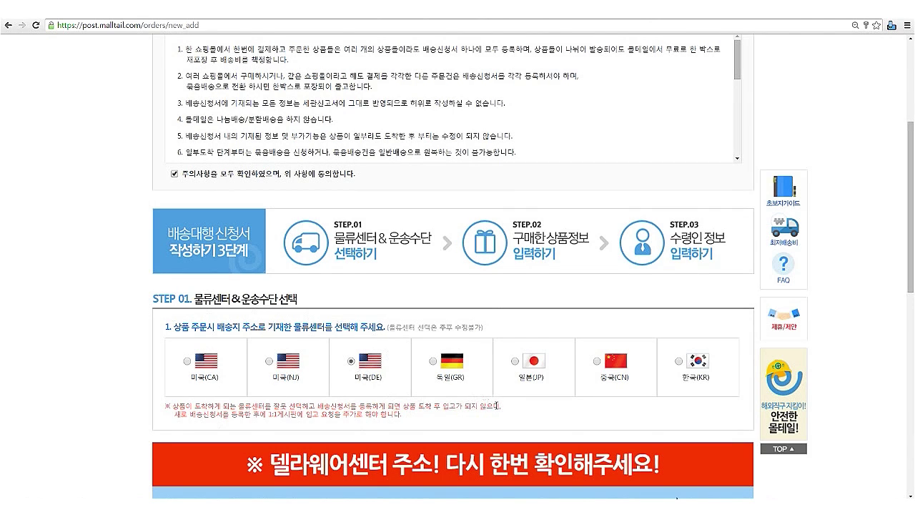
scroll(507, 406, "down", 5)
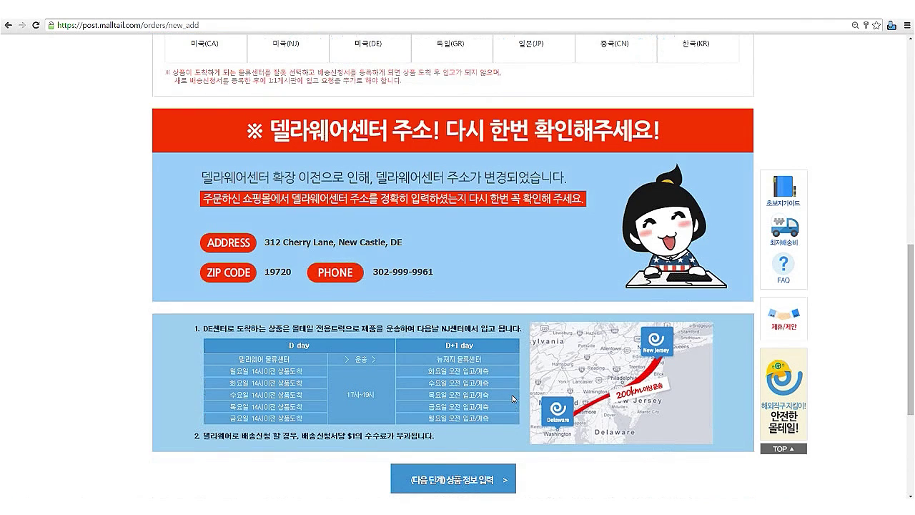
scroll(512, 397, "down", 1)
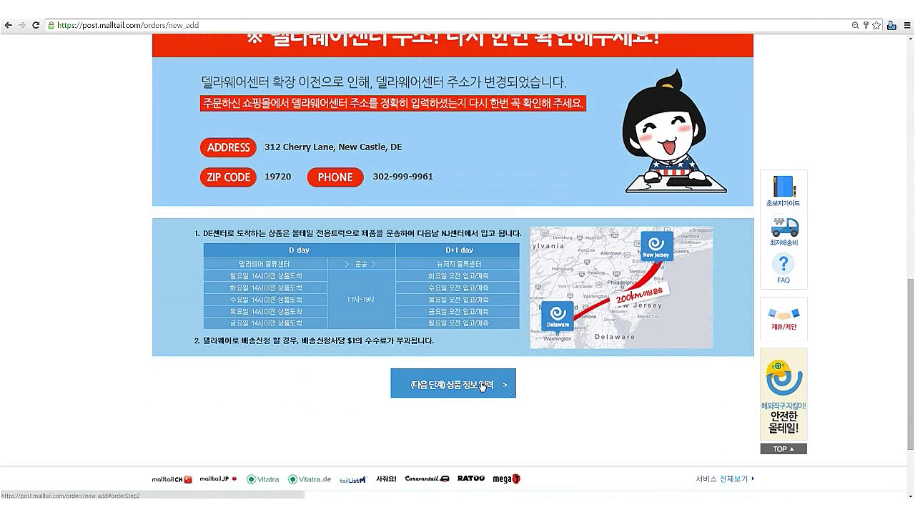
left_click(482, 386)
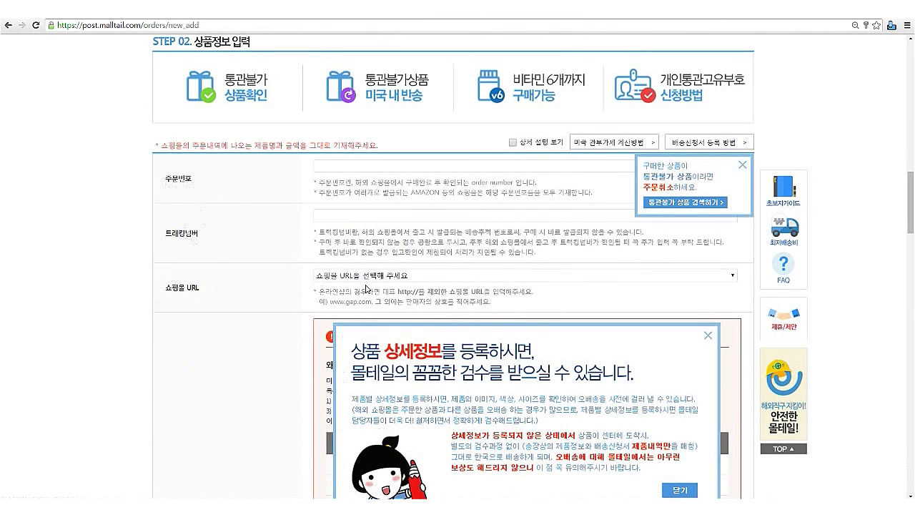
Dismiss the product details notice and look over the order, guidance and product entry sections of STEP 02
scroll(590, 302, "down", 1)
left_click(708, 237)
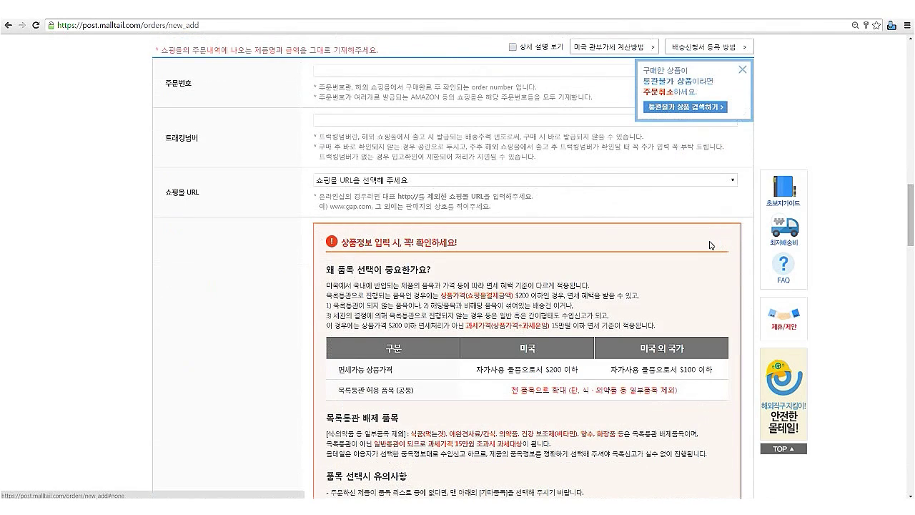
scroll(709, 247, "down", 2)
scroll(709, 247, "down", 4)
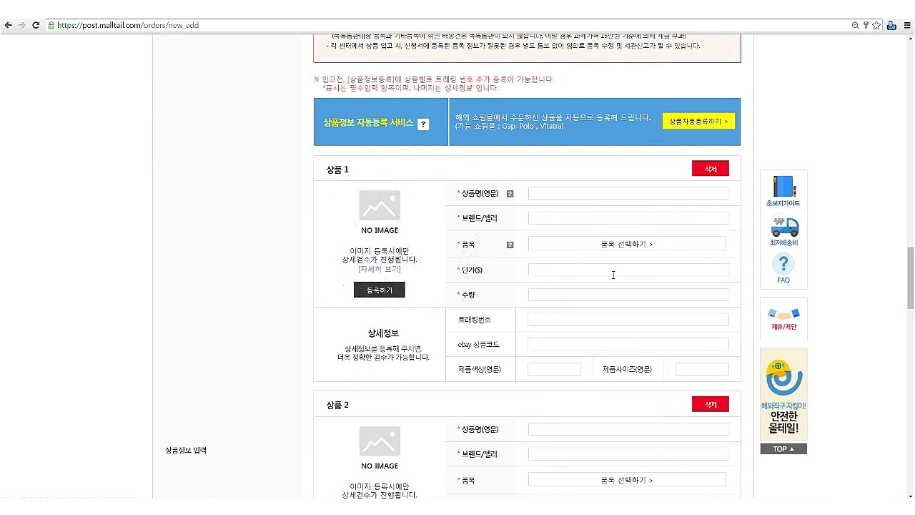
scroll(666, 263, "down", 2)
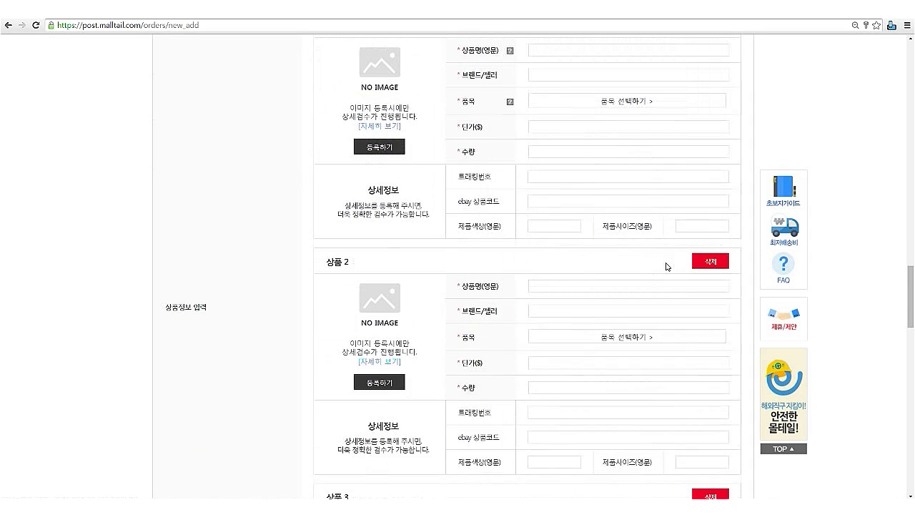
scroll(665, 266, "up", 7)
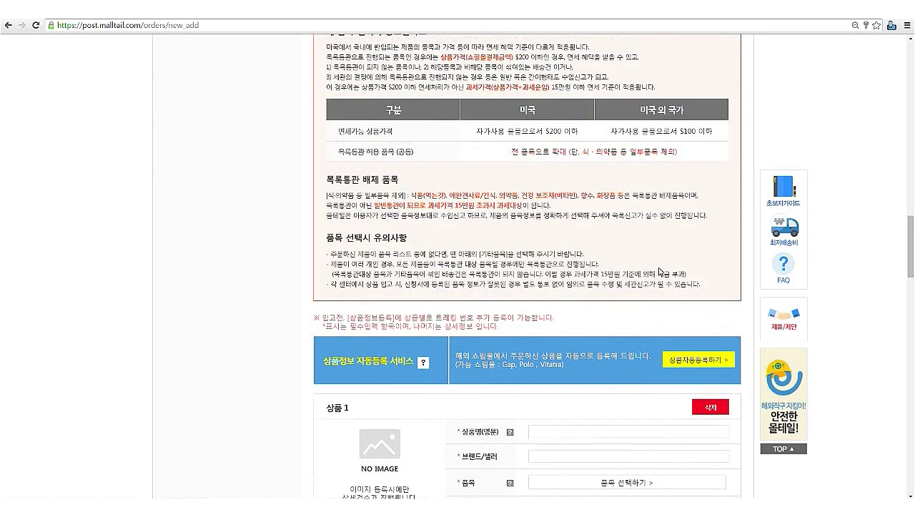
scroll(659, 272, "down", 1)
scroll(302, 146, "up", 5)
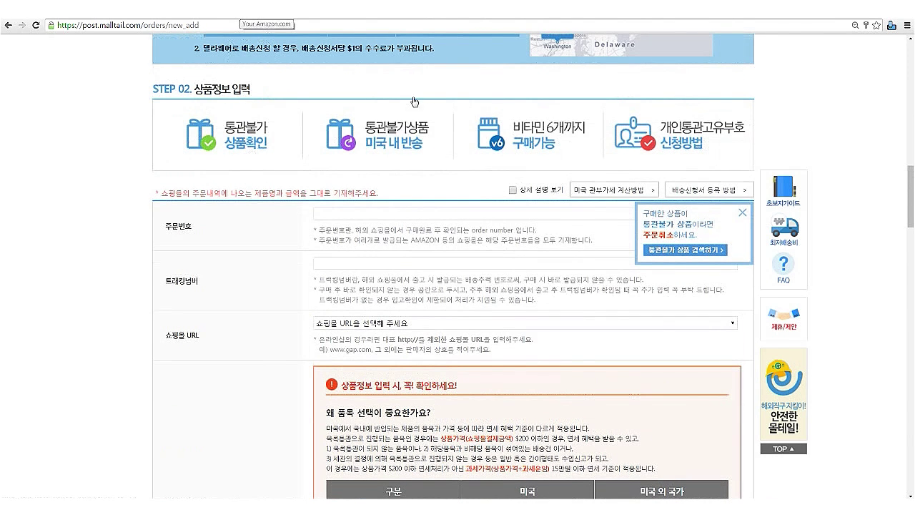
Switch to the Amazon page and list the account's orders placed in 2014
left_click(243, 16)
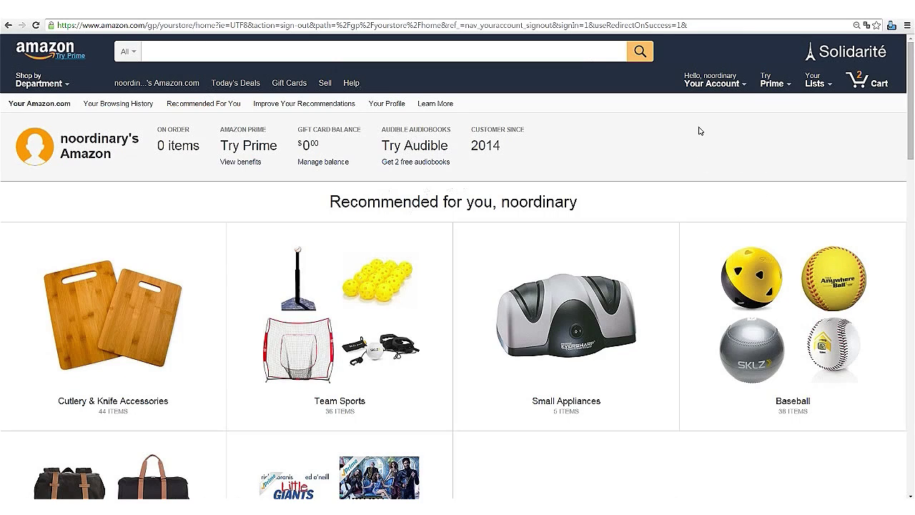
mouse_move(729, 84)
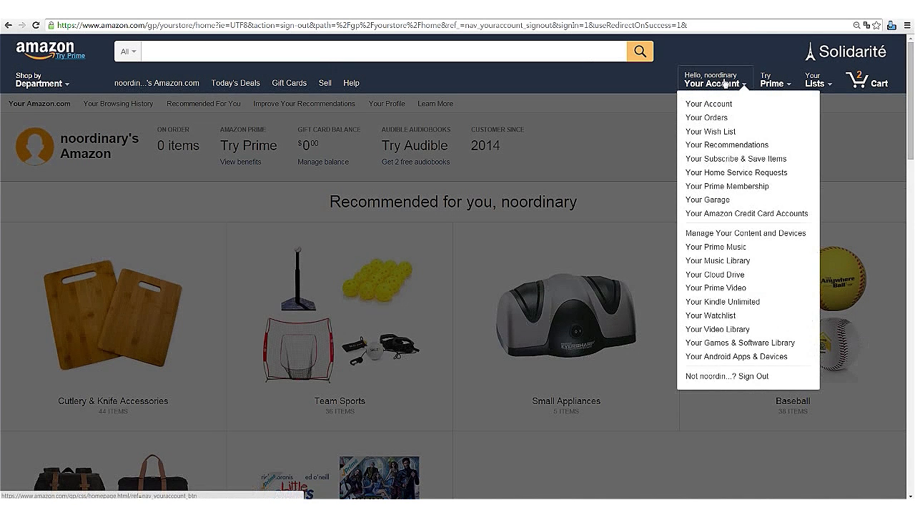
left_click(713, 119)
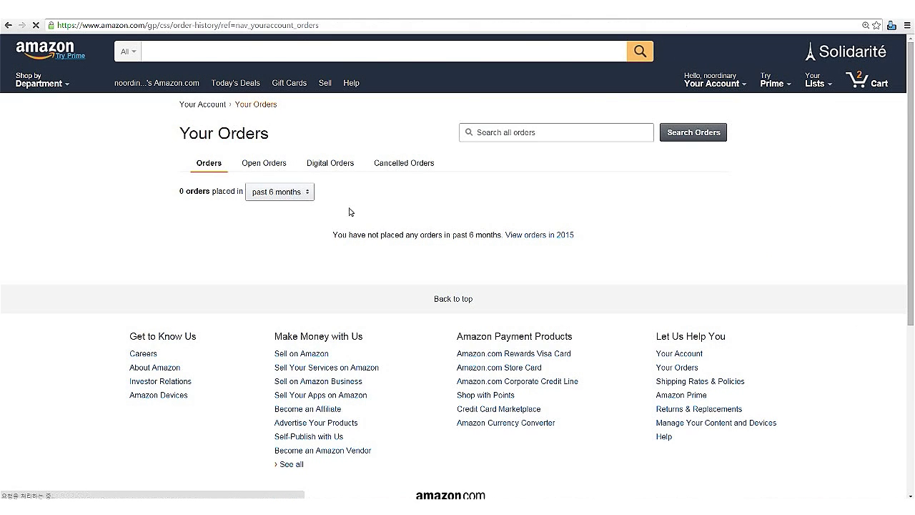
left_click(293, 193)
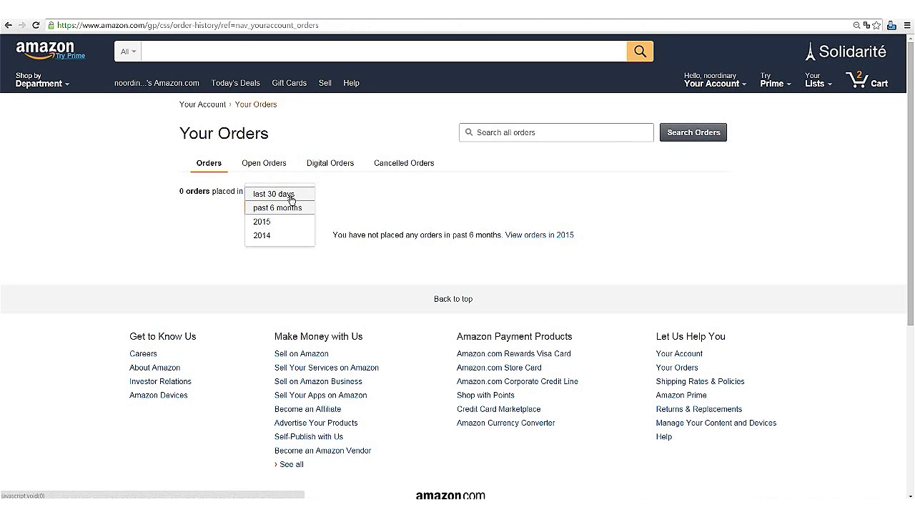
left_click(291, 235)
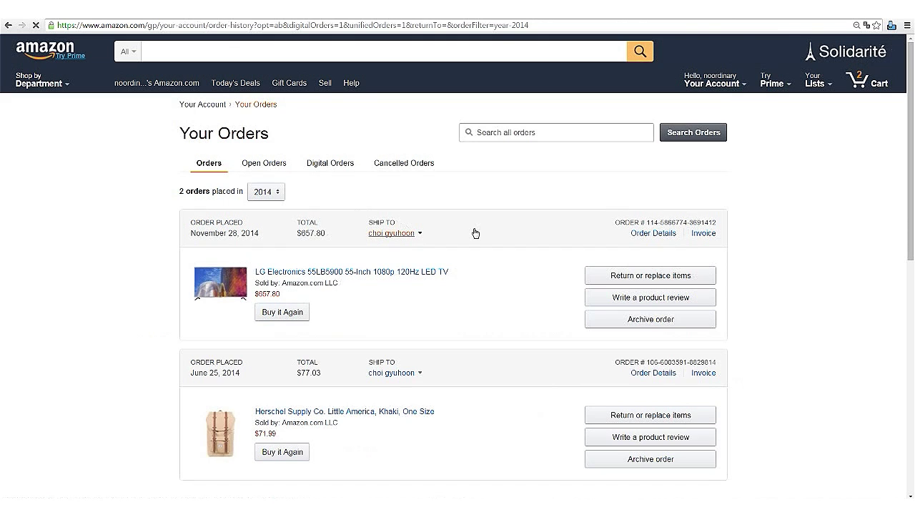
Open the details of the LG Electronics 55LB5900 TV order and save its product image to the desktop as a JPEG
scroll(500, 262, "down", 1)
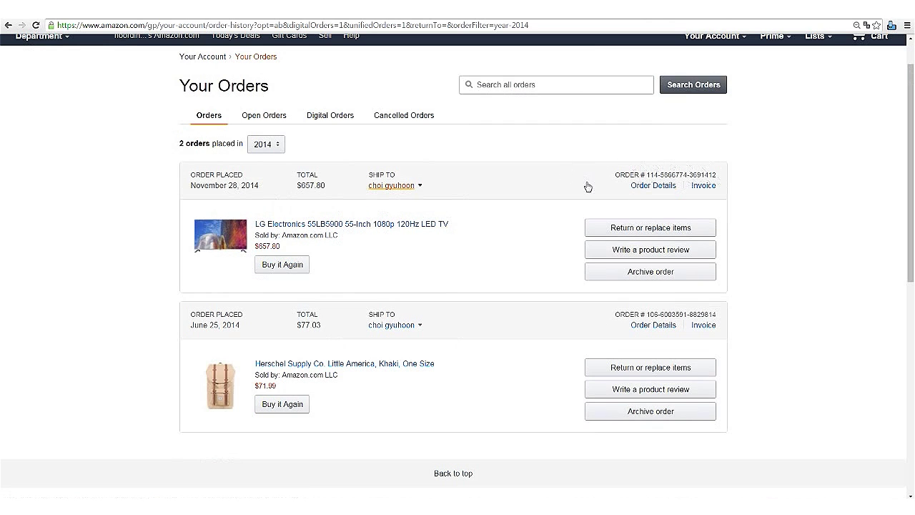
left_click(653, 187)
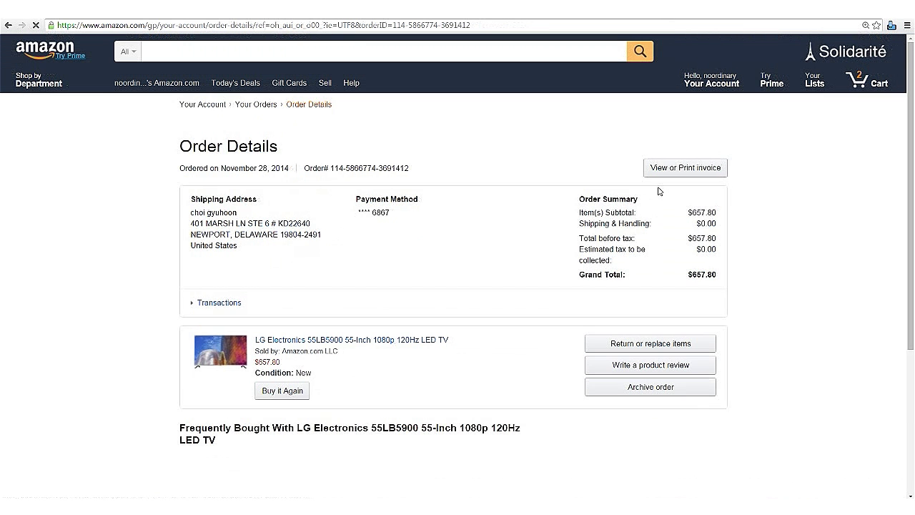
scroll(672, 214, "down", 2)
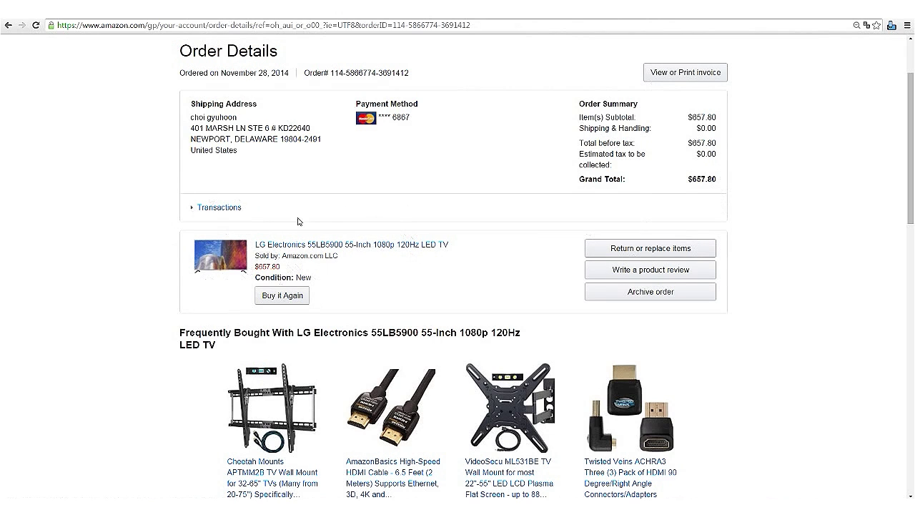
right_click(216, 261)
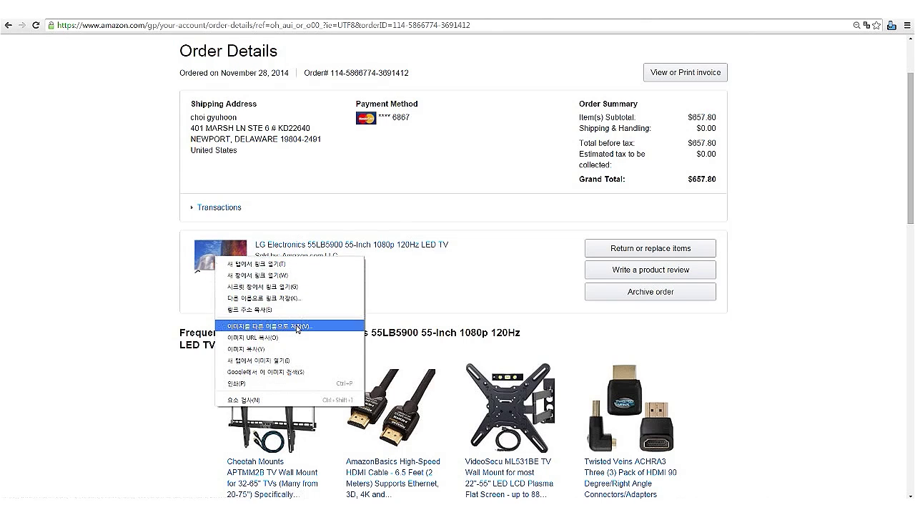
left_click(299, 327)
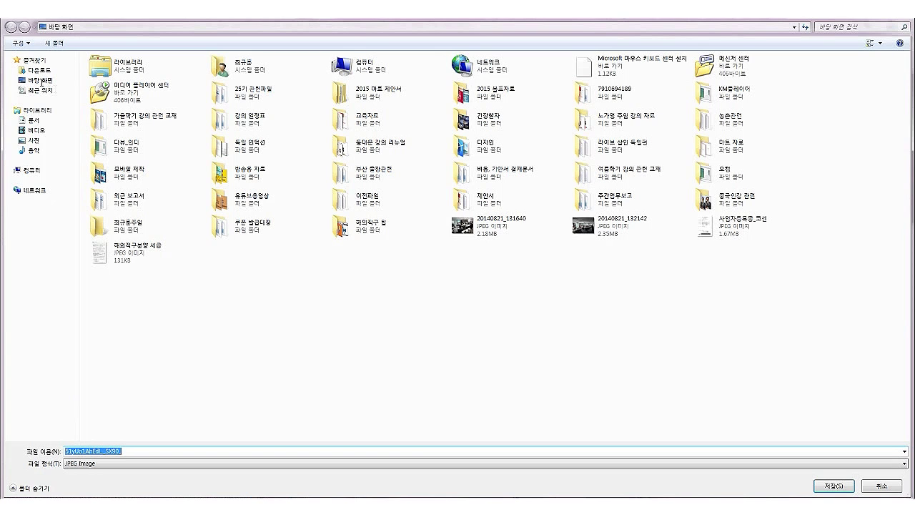
left_click(832, 485)
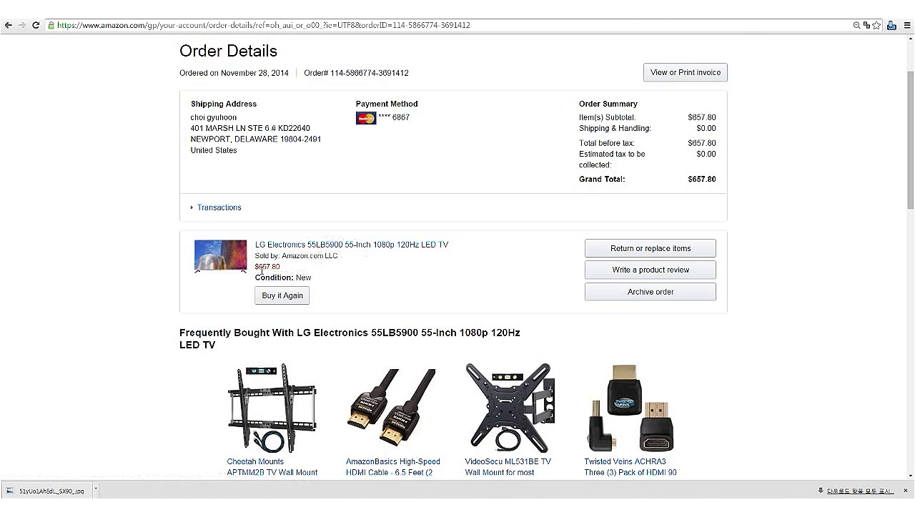
Examine the TV's item price, the order summary, the state in the shipping address and the estimated tax
left_click_drag(256, 266, 284, 266)
left_click_drag(584, 105, 721, 177)
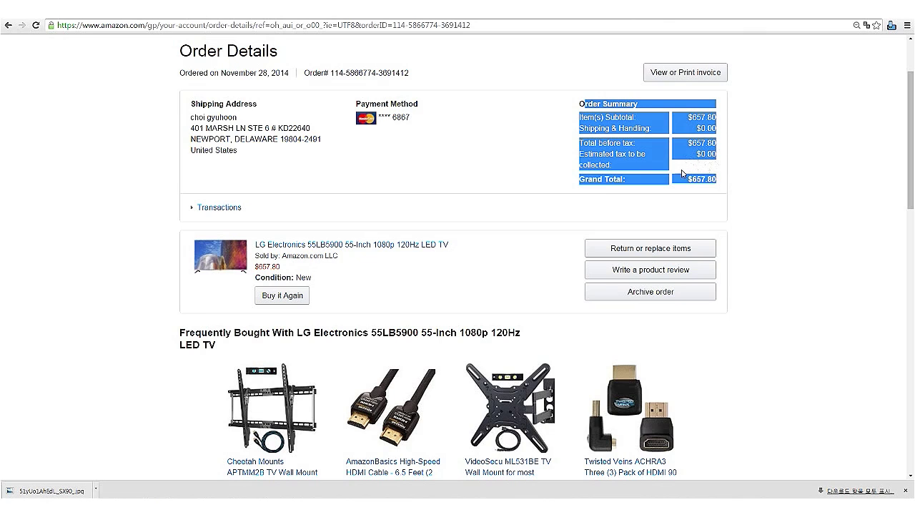
left_click_drag(235, 139, 279, 145)
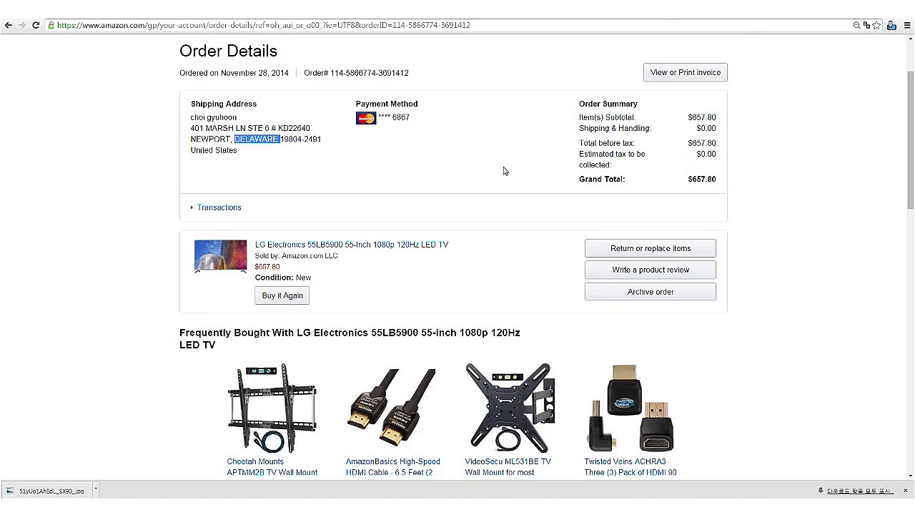
left_click_drag(695, 154, 724, 154)
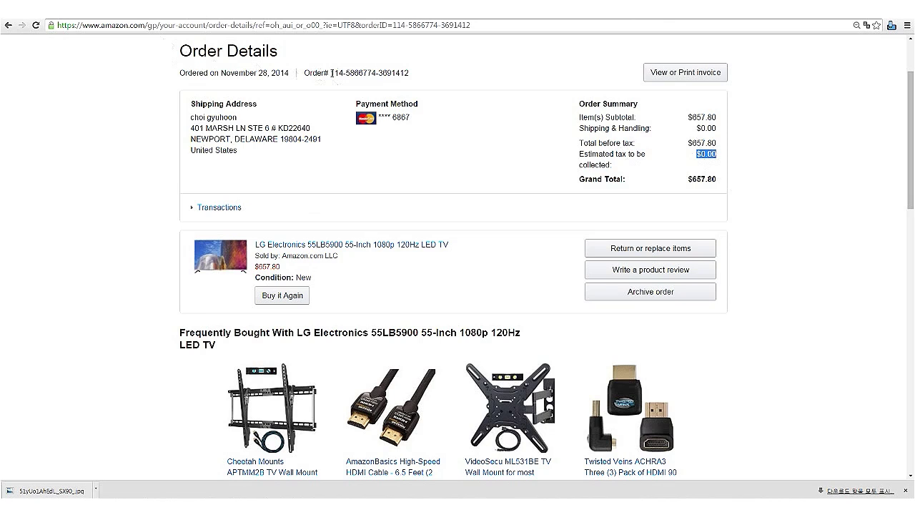
Copy the Amazon order number into the 주문번호 field of the malltail shipping request
left_click_drag(331, 73, 417, 81)
key("ctrl+c")
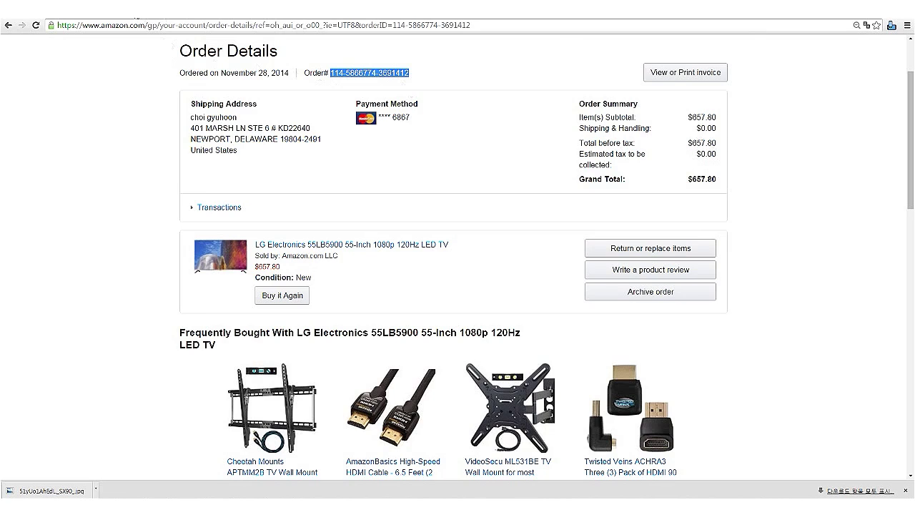
key("ctrl+Tab")
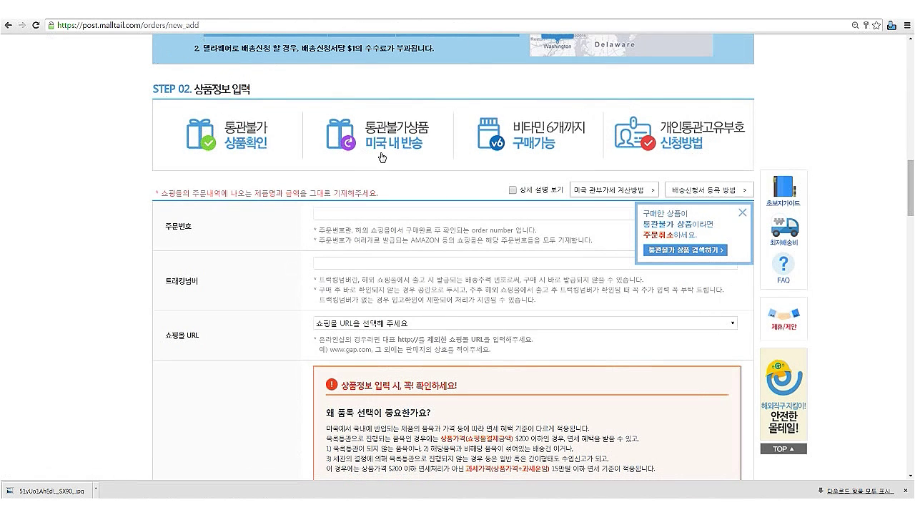
left_click(362, 214)
key("ctrl+v")
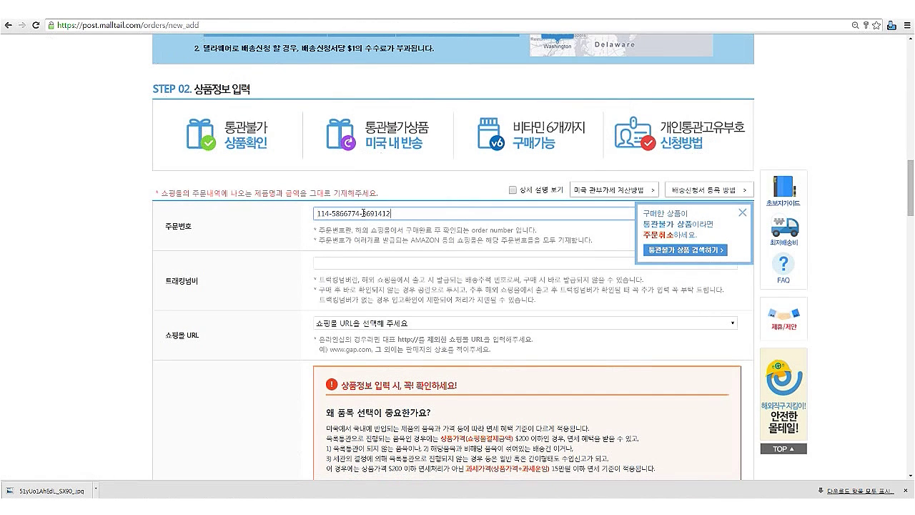
Leave the tracking number empty and set the shopping mall URL (쇼핑몰 URL) to Amazon
left_click(443, 262)
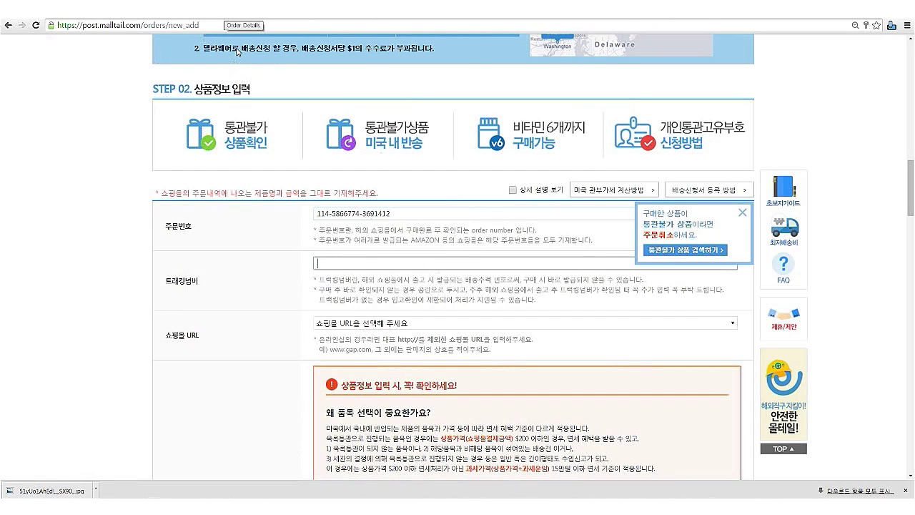
left_click(734, 324)
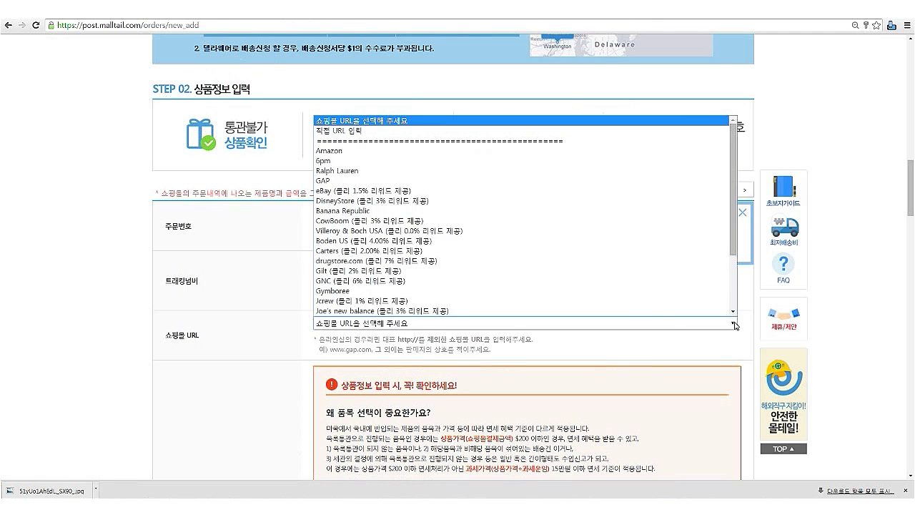
left_click(341, 151)
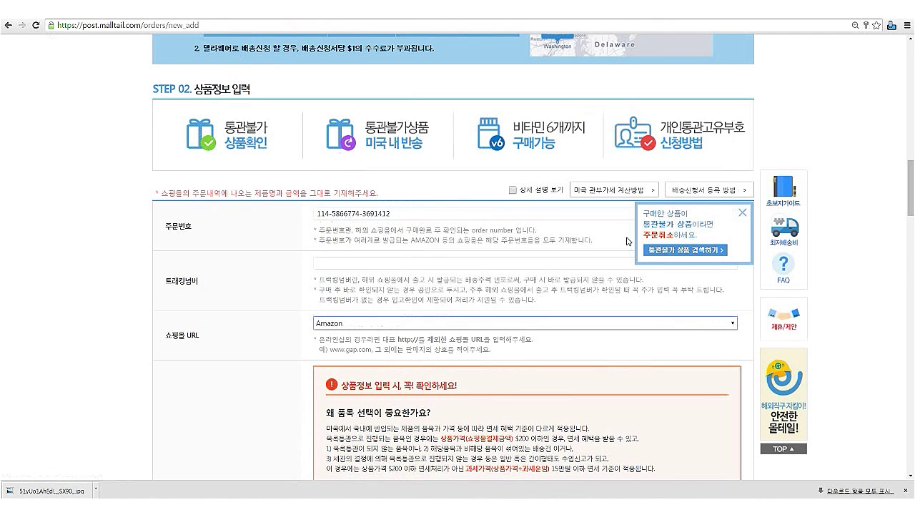
Register the image file 51yUo1AhEdL._SX90_ from the desktop as the product image of 상품 1
scroll(628, 241, "down", 6)
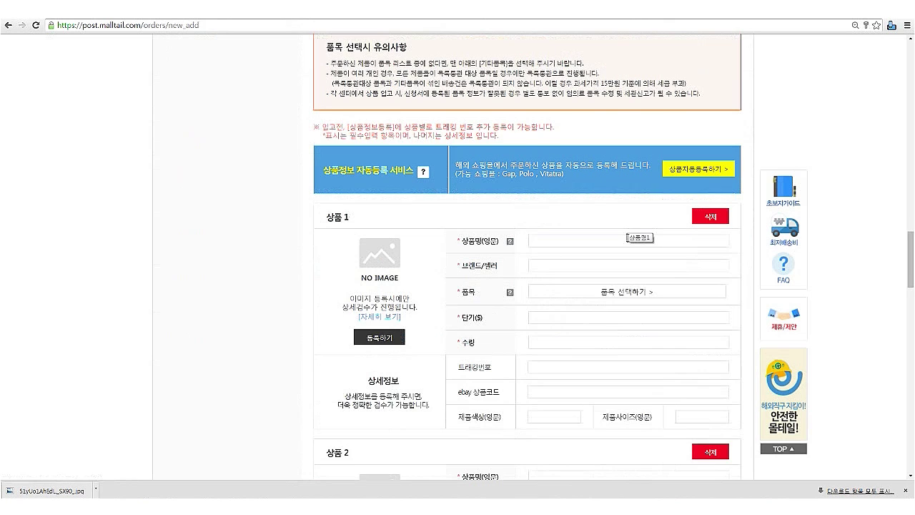
scroll(629, 238, "down", 1)
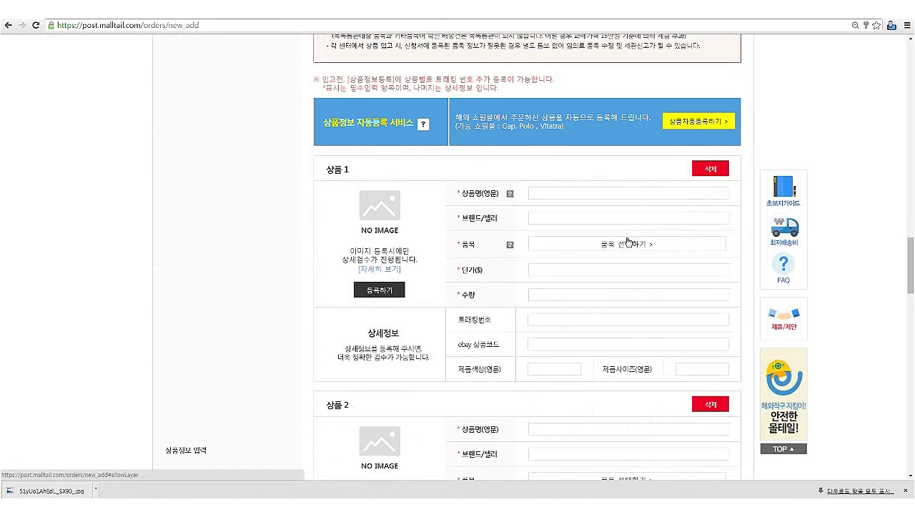
left_click(393, 292)
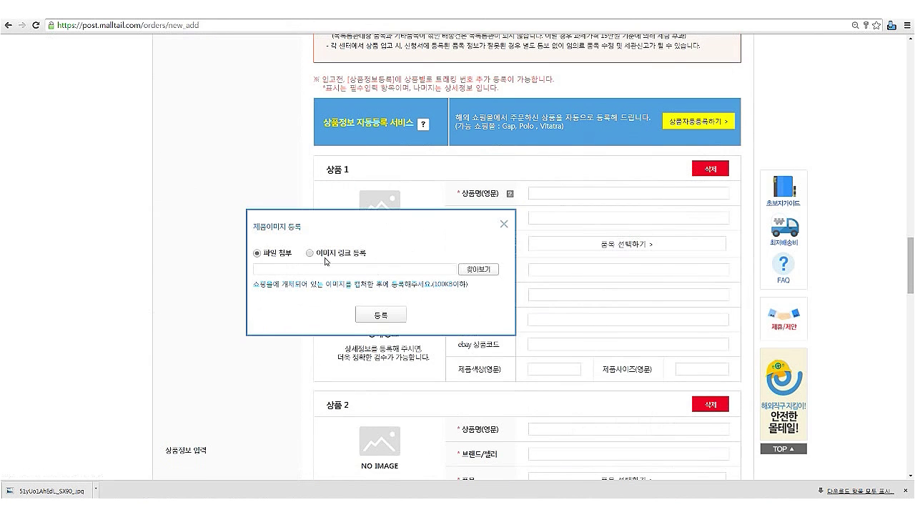
left_click(484, 269)
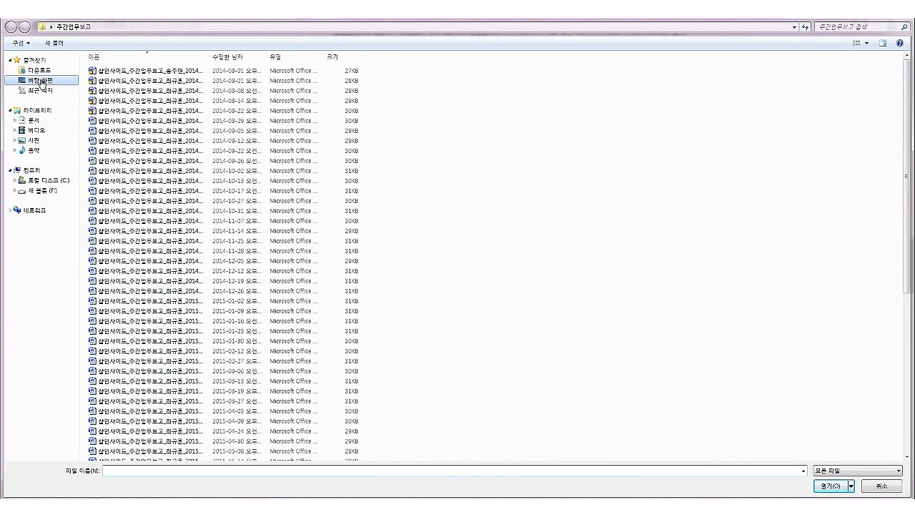
left_click(42, 81)
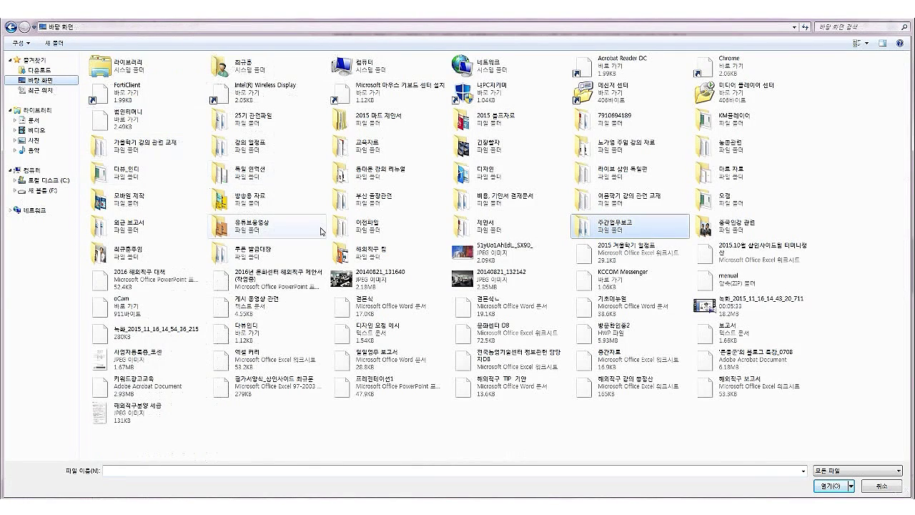
left_click(497, 256)
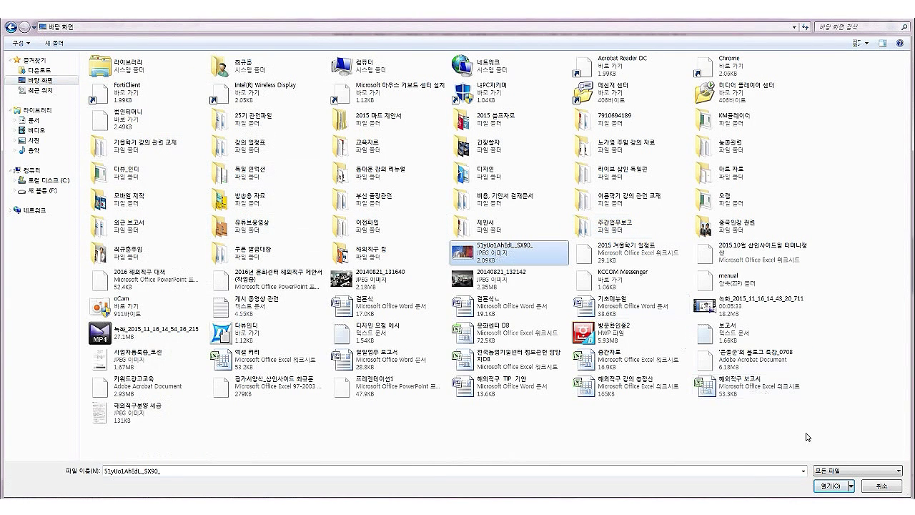
left_click(831, 486)
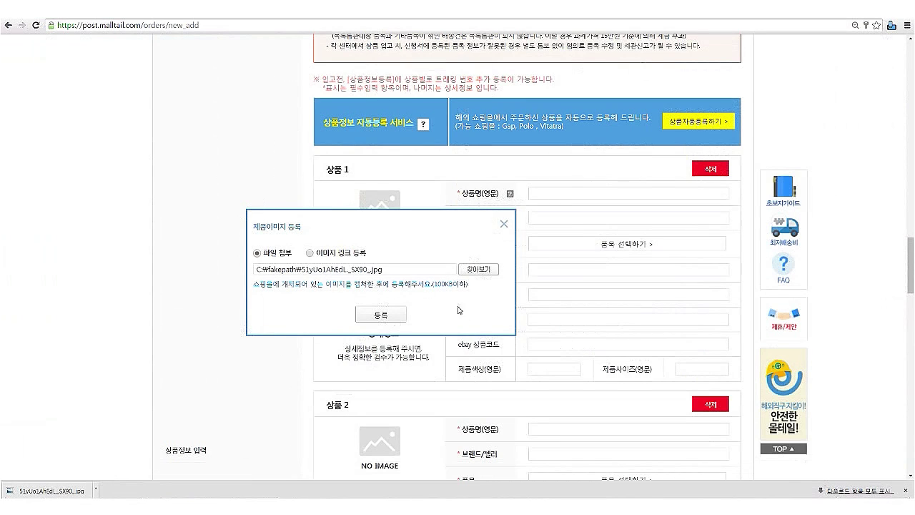
left_click(401, 314)
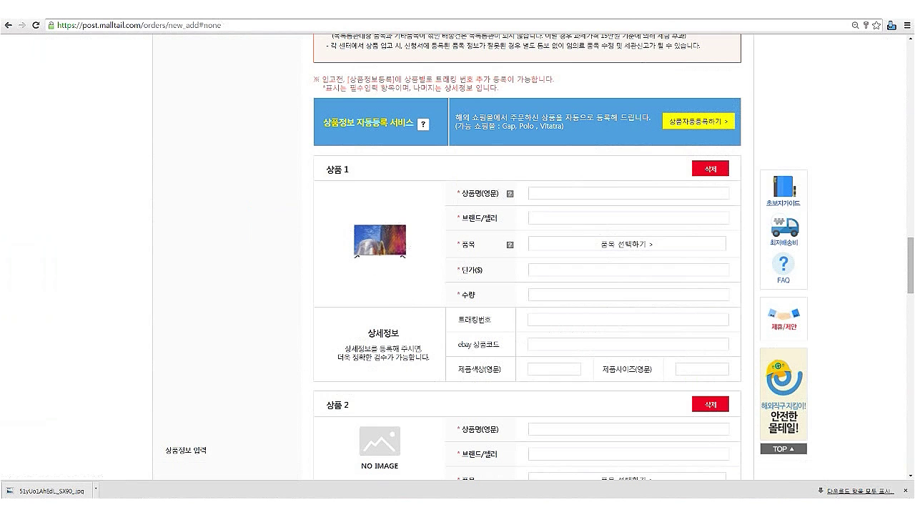
Copy the product title "LG Electronics 55LB5900 55-Inch 1080p 120Hz LED TV" from the Amazon order into the 상품명(영문) field of 상품 1
left_click(218, 10)
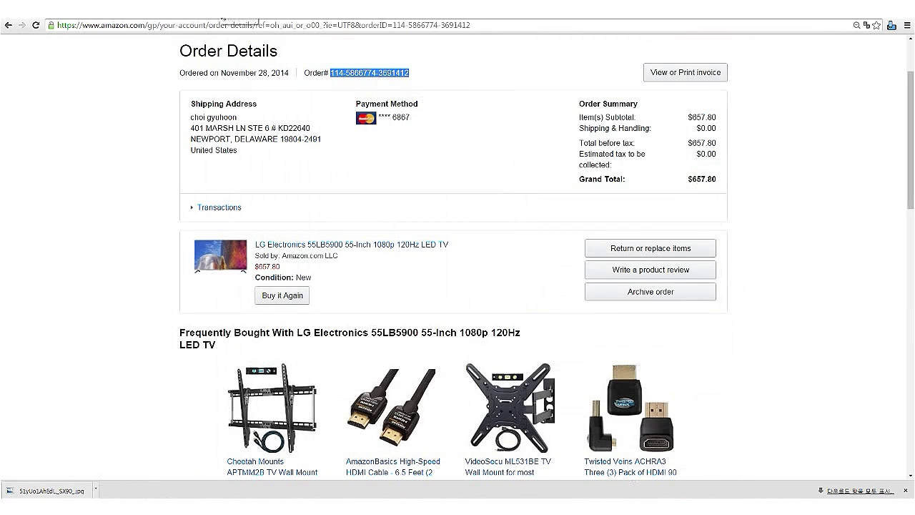
left_click_drag(251, 248, 454, 253)
key("ctrl+c")
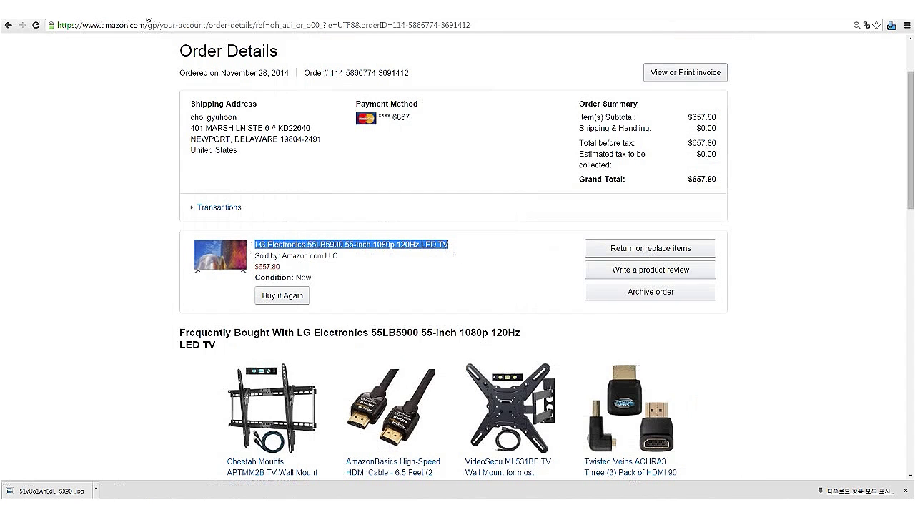
key("ctrl+Tab")
left_click(542, 191)
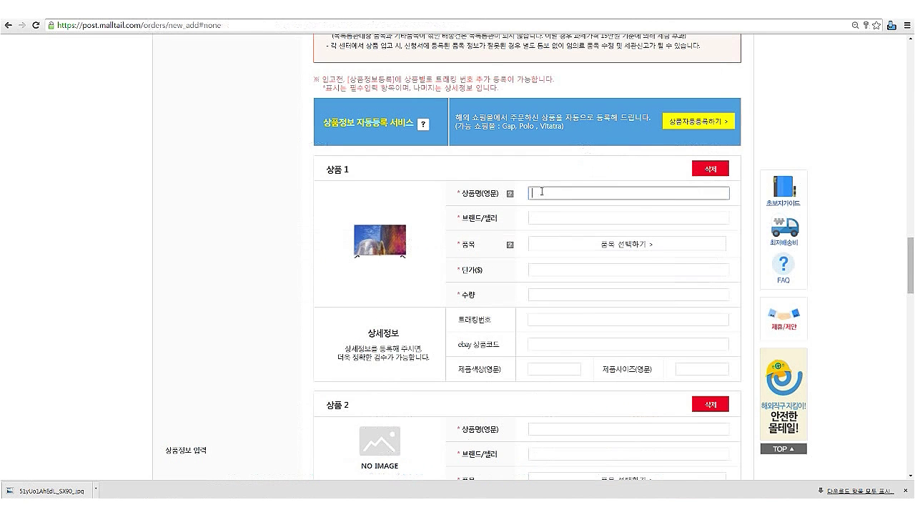
key("ctrl+v")
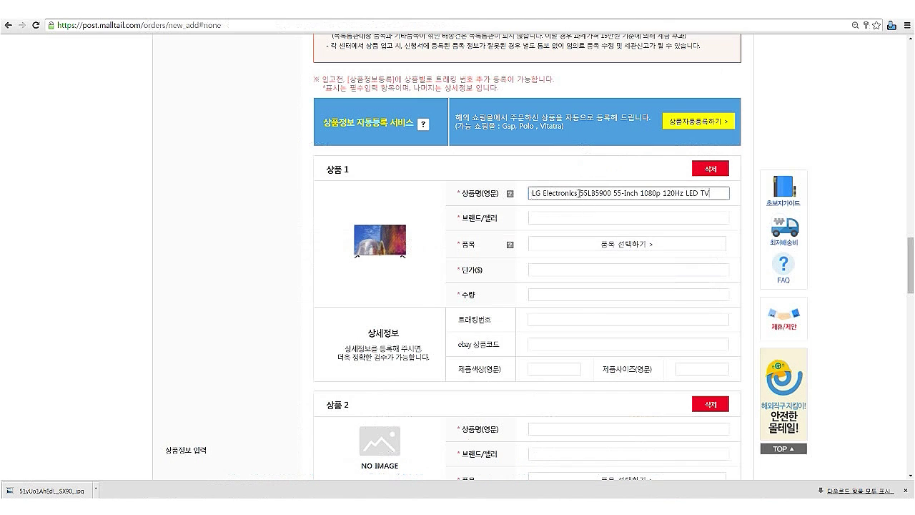
Move "LG Electronics" out of the product name into the 브랜드/셀러 field of 상품 1
left_click_drag(577, 194, 530, 195)
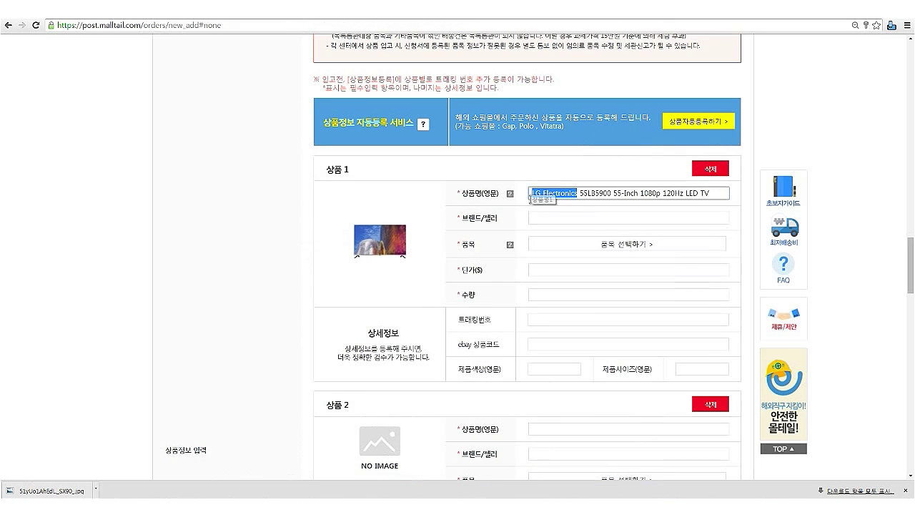
key("ctrl+x")
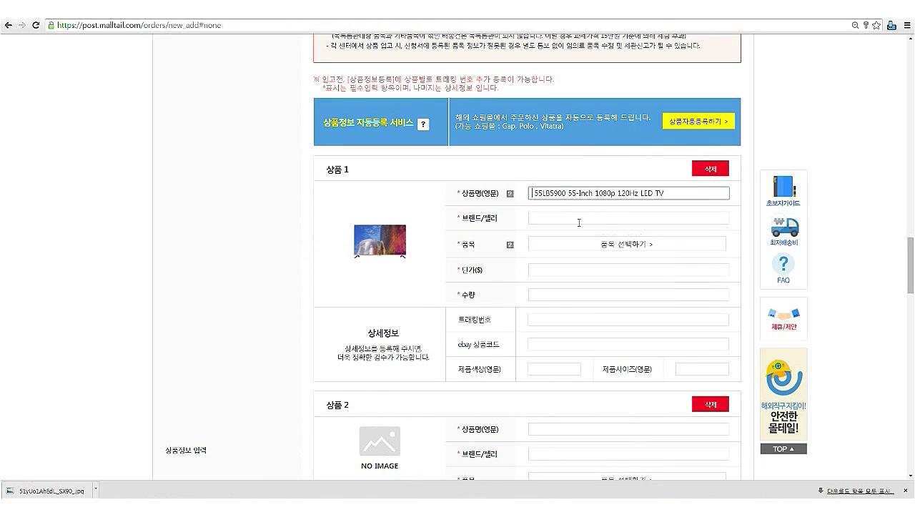
left_click(555, 218)
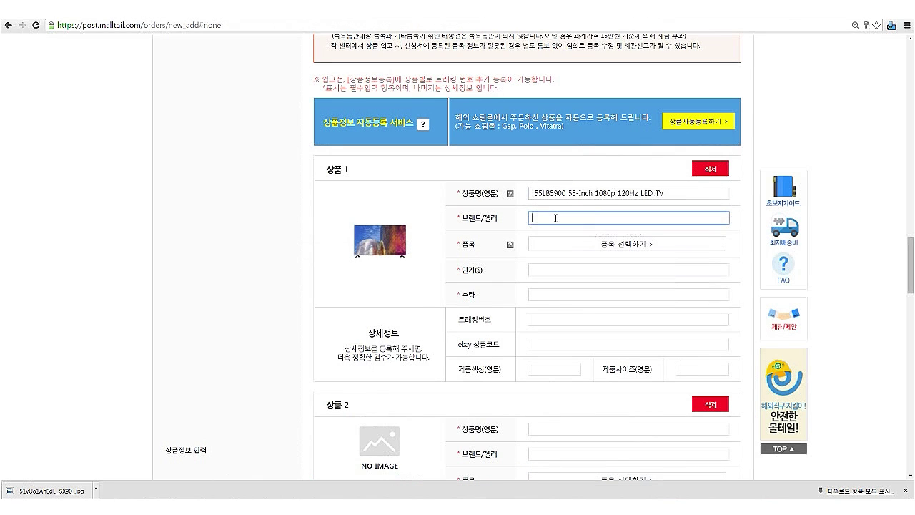
key("ctrl+v")
Move "55-Inch" out of the product name into the 제품사이즈(영문) field of 상품 1
mouse_move(567, 193)
left_mouse_down()
mouse_move(597, 194)
mouse_move(569, 194)
left_mouse_up()
key("Delete")
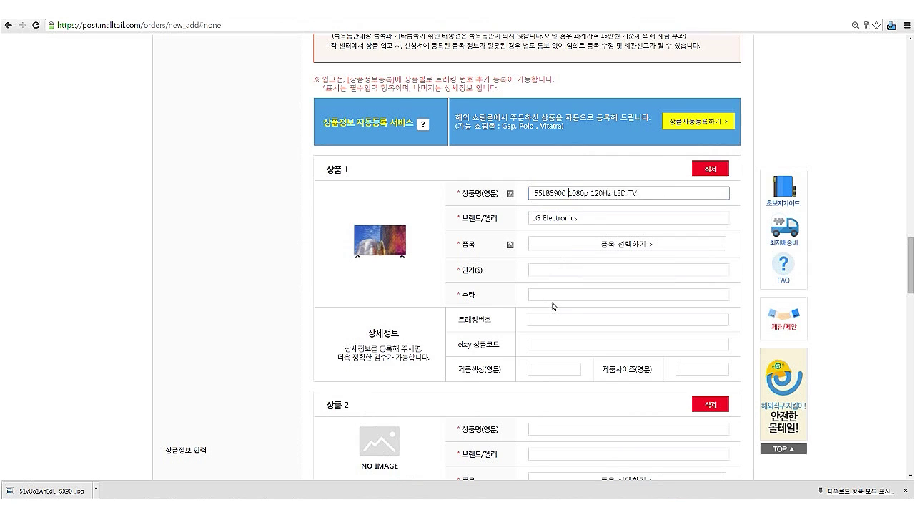
left_click(687, 369)
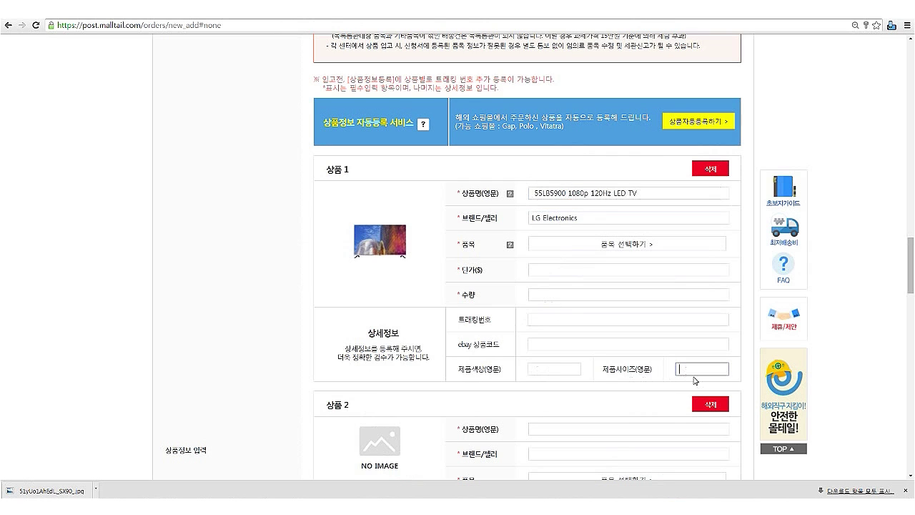
key("ctrl+v")
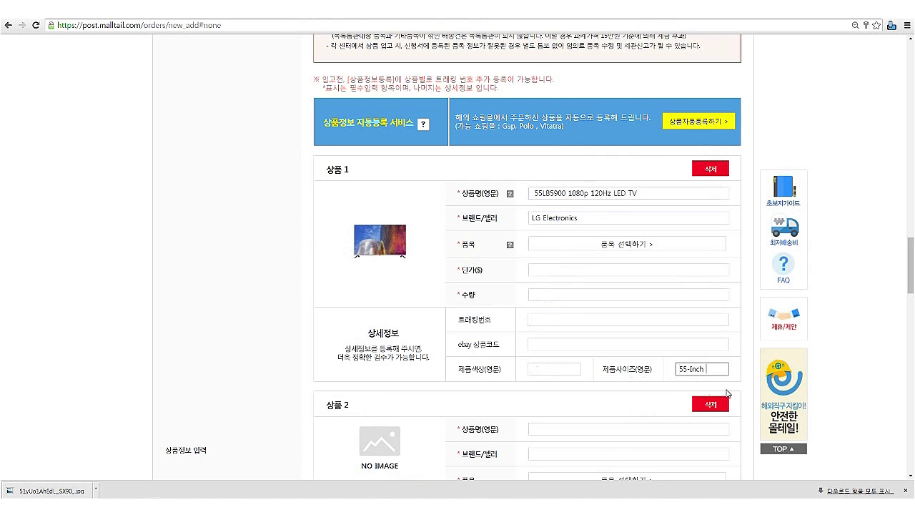
Set the 품목 of 상품 1 to the [목록통관] entry for TVs and monitors under TV / 가전 / 컴퓨터 / 휴대폰 / 디지털제품
left_click(634, 246)
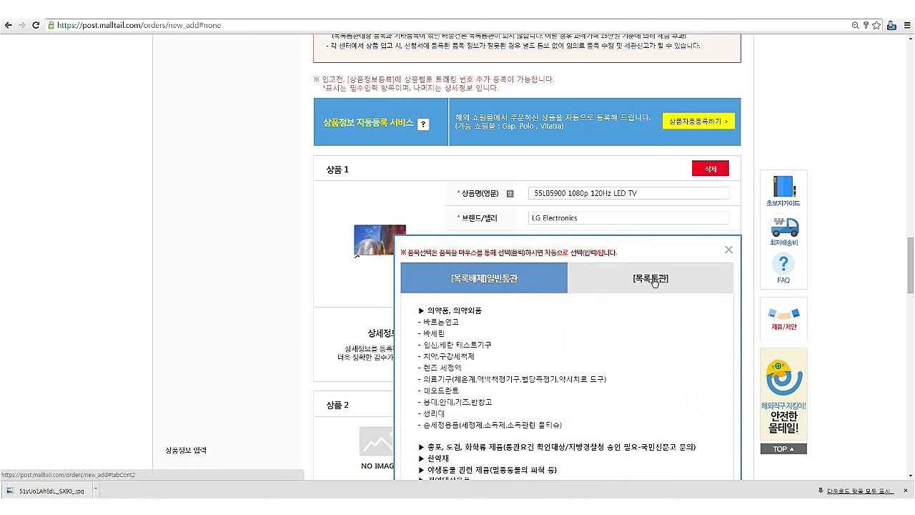
left_click(655, 281)
scroll(646, 234, "down", 2)
scroll(646, 234, "down", 5)
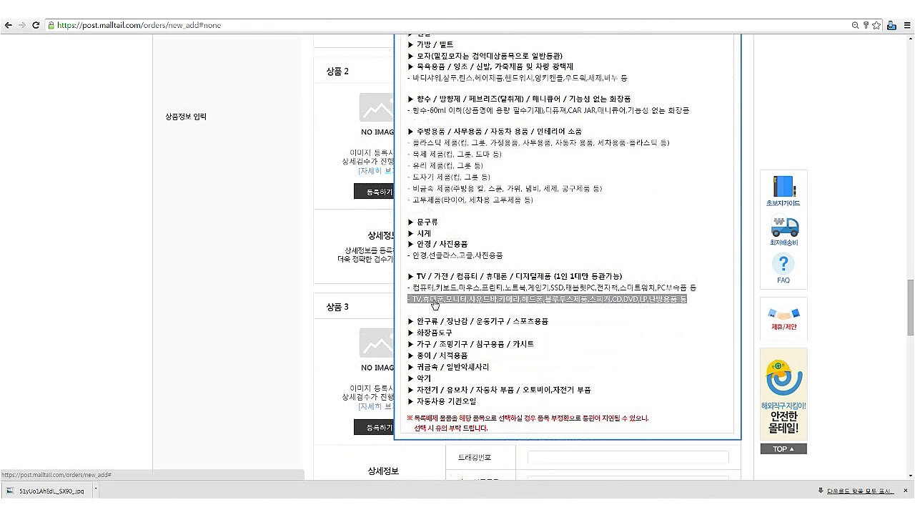
left_click(434, 298)
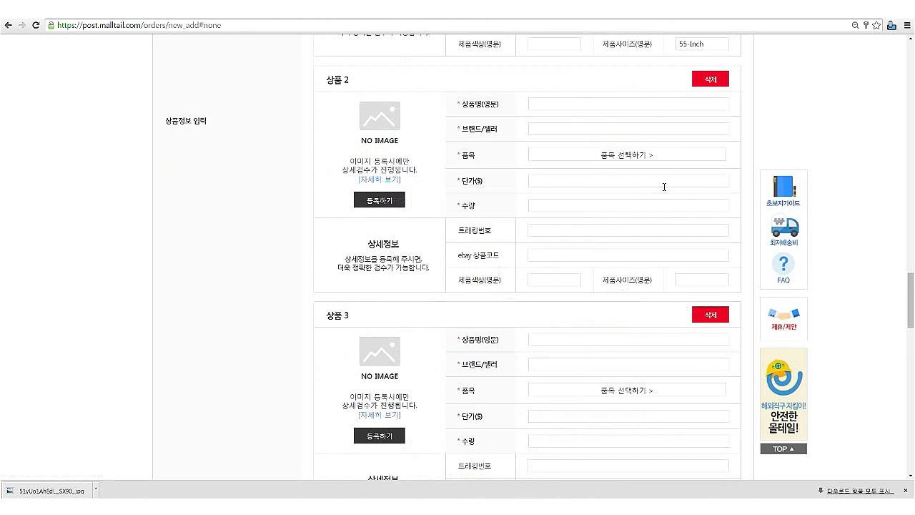
Check the TV's price in the Amazon order, and enter unit price 678.80 and quantity 1 for 상품 1, leaving the color empty
scroll(682, 193, "up", 2)
scroll(681, 194, "up", 4)
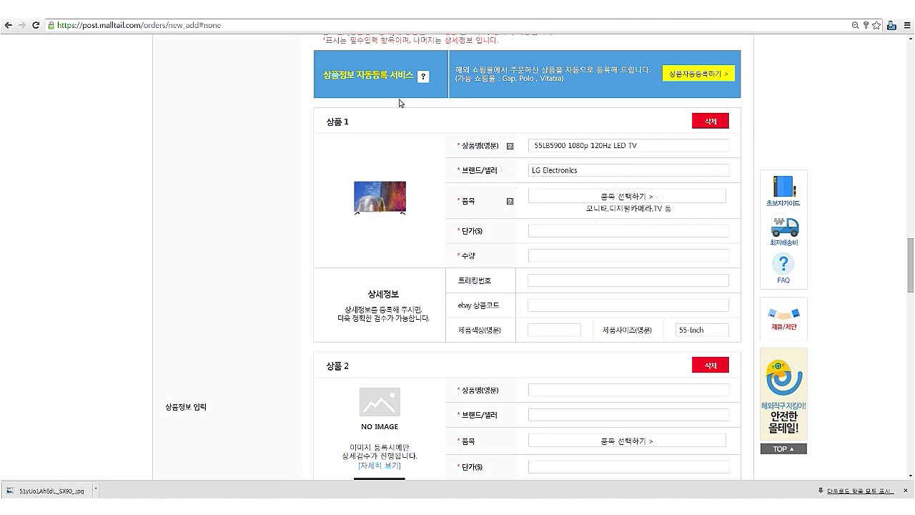
left_click(243, 16)
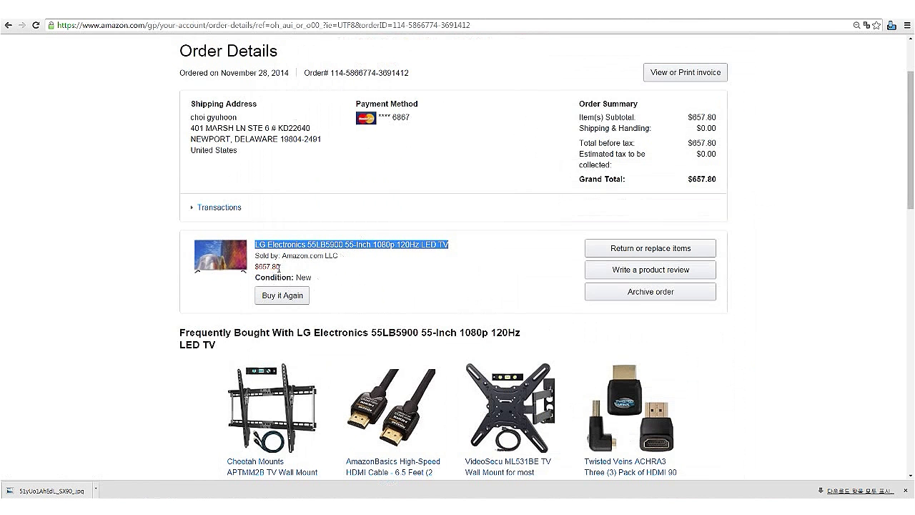
left_click_drag(281, 267, 254, 266)
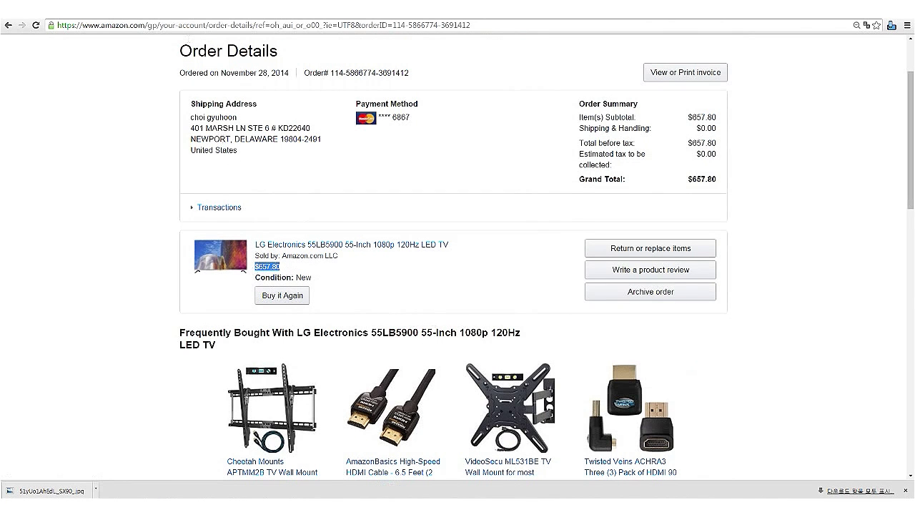
key("ctrl+Tab")
left_click(583, 230)
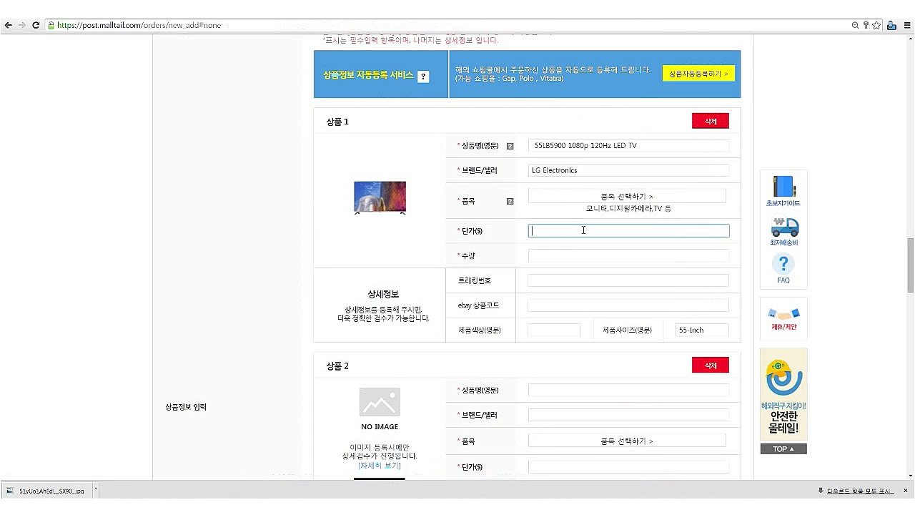
type("678.80")
left_click(615, 256)
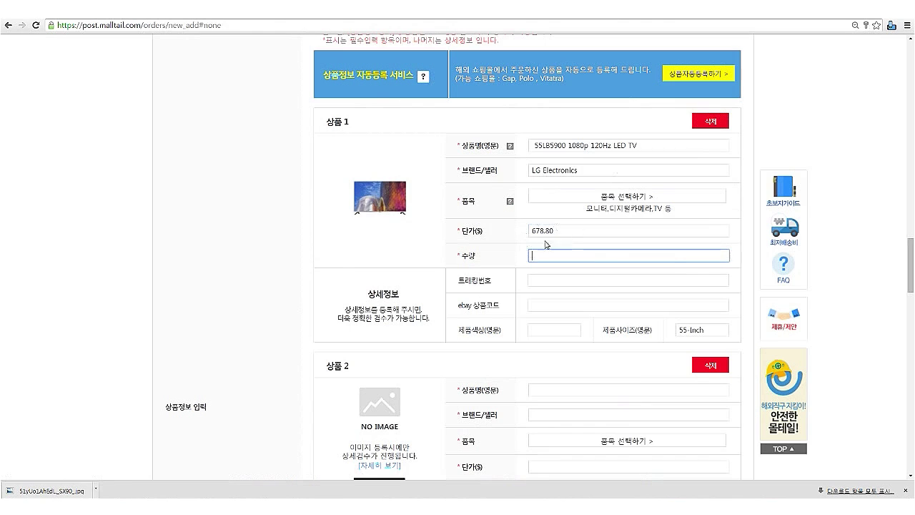
type("1")
left_click(559, 329)
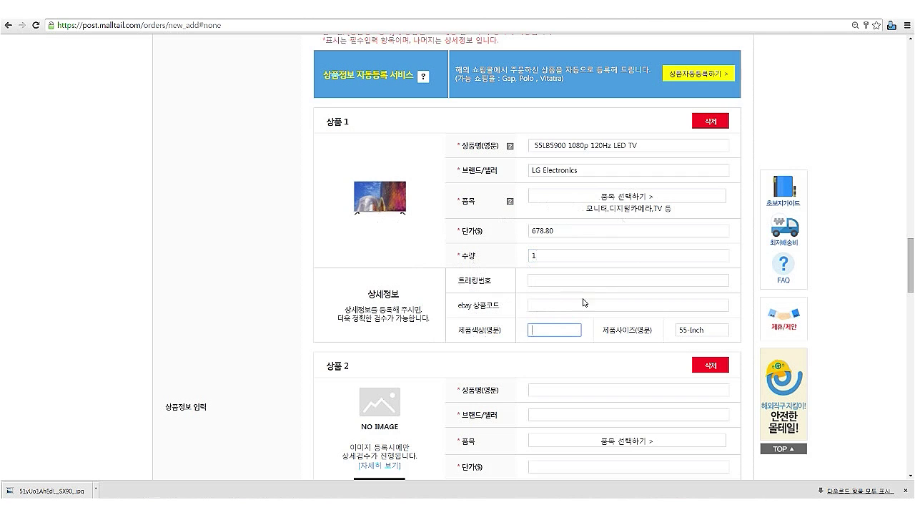
Review the Sales Tax, Shipping and Discount amounts for the total purchase cost and leave them at 0
scroll(549, 277, "down", 3)
scroll(550, 277, "down", 8)
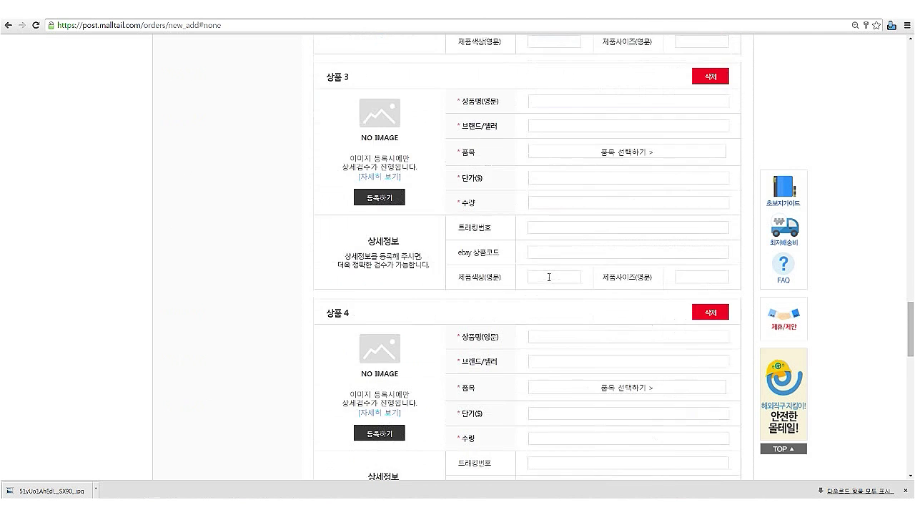
scroll(547, 276, "down", 1)
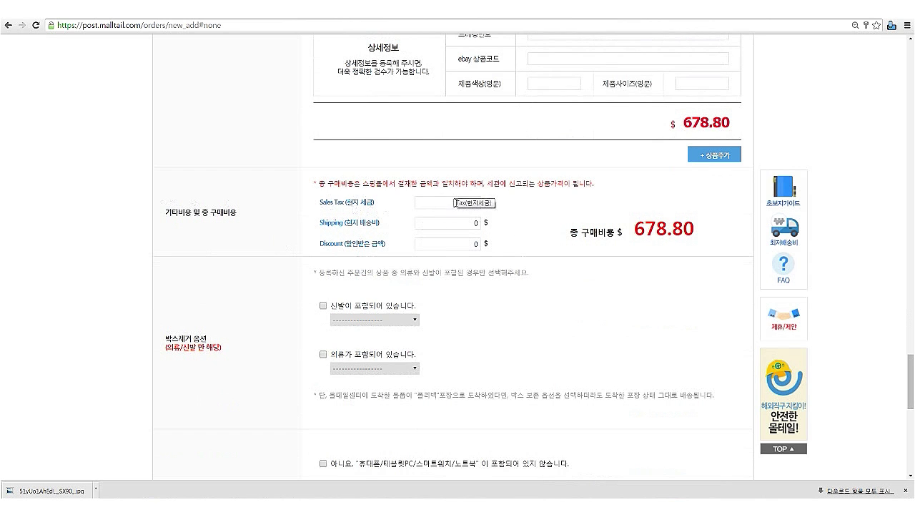
left_click(462, 224)
left_click(470, 243)
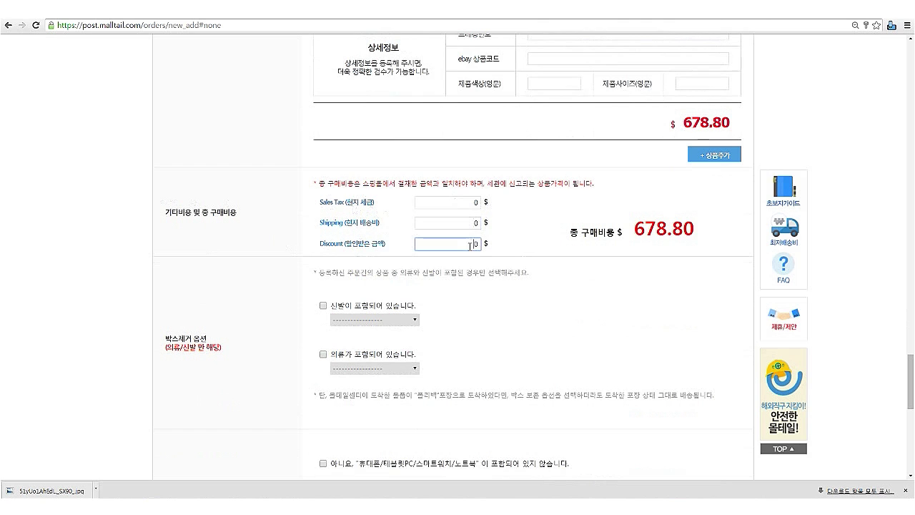
Mark 네 for the electronics opening inspection (전자제품 개봉검수) and set its option to 실 제거 후 검수 신청
scroll(517, 272, "down", 2)
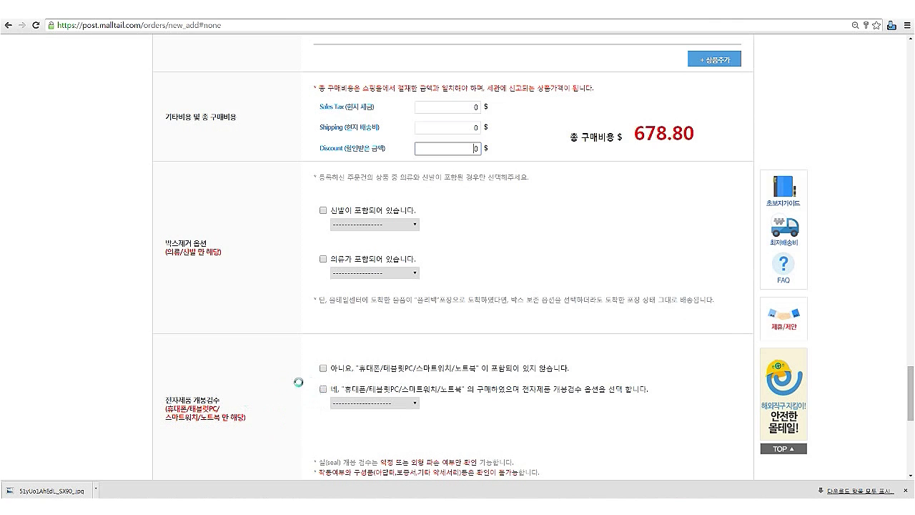
left_click(324, 390)
left_click(324, 389)
scroll(323, 390, "down", 1)
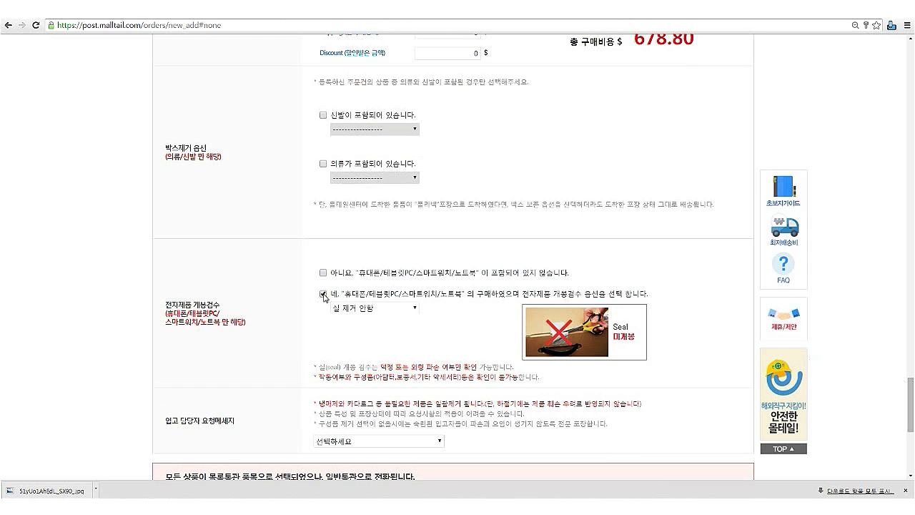
left_click(412, 314)
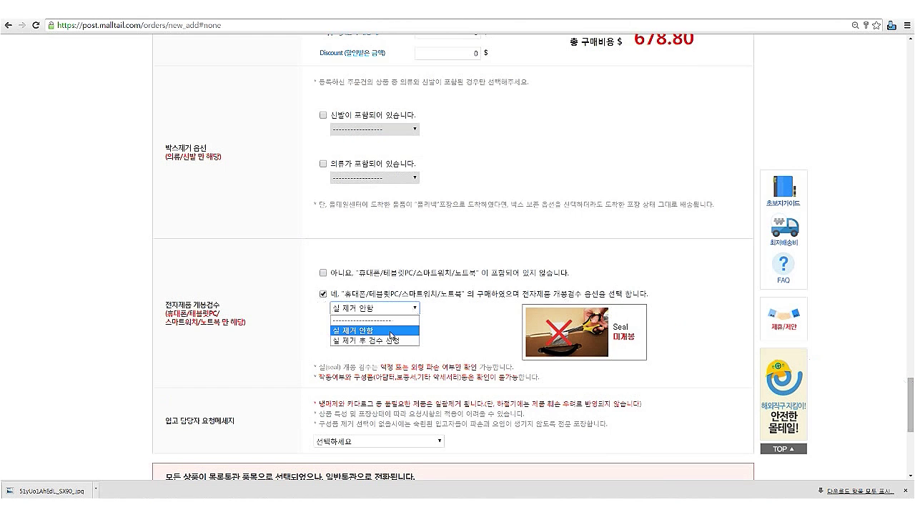
left_click(390, 341)
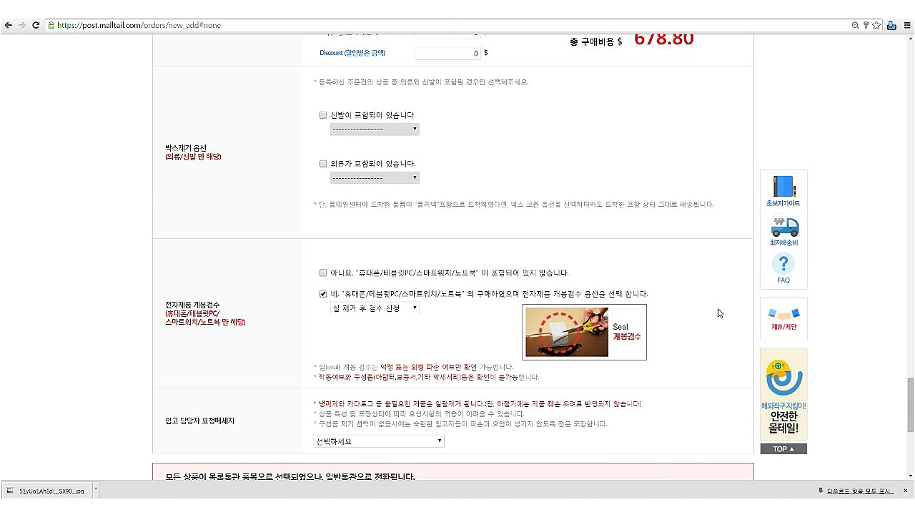
scroll(719, 312, "down", 2)
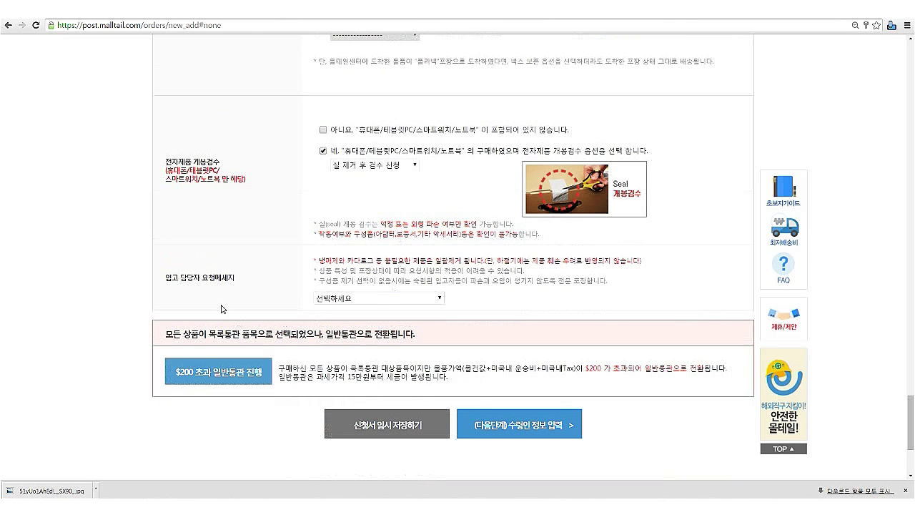
Review the 입고 담당자 요청메세지 options without choosing one, and continue to the recipient information step (수령인 정보 입력)
left_click(438, 300)
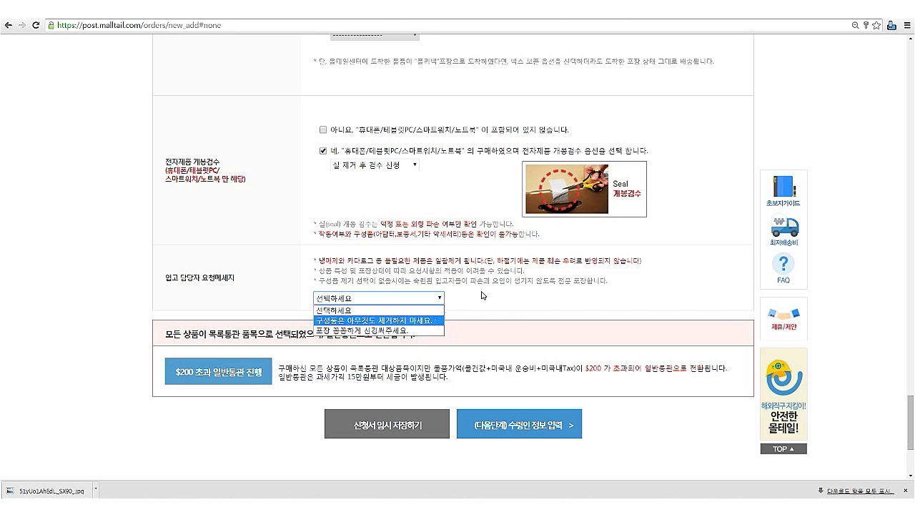
left_click(484, 296)
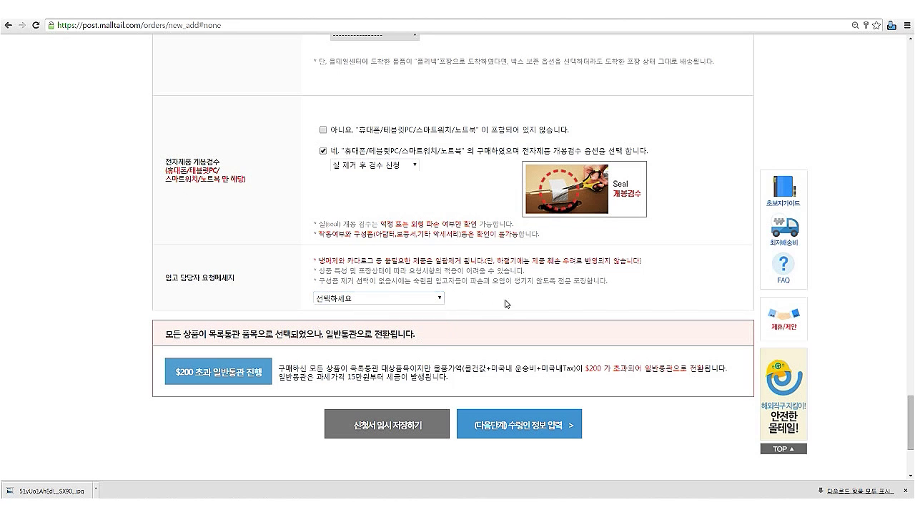
left_click(551, 434)
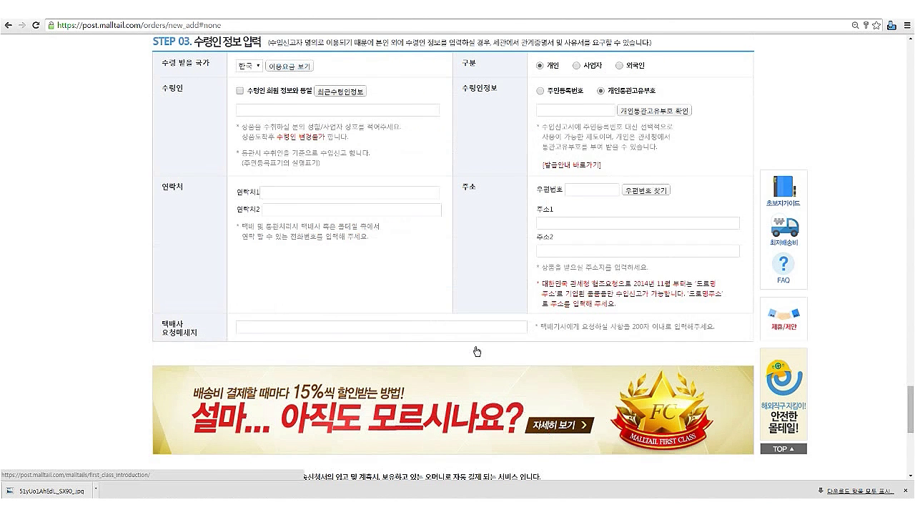
Review the STEP 03 recipient fields and the 오머니 자동결제 서비스 options through to the end of the request form
scroll(477, 351, "up", 1)
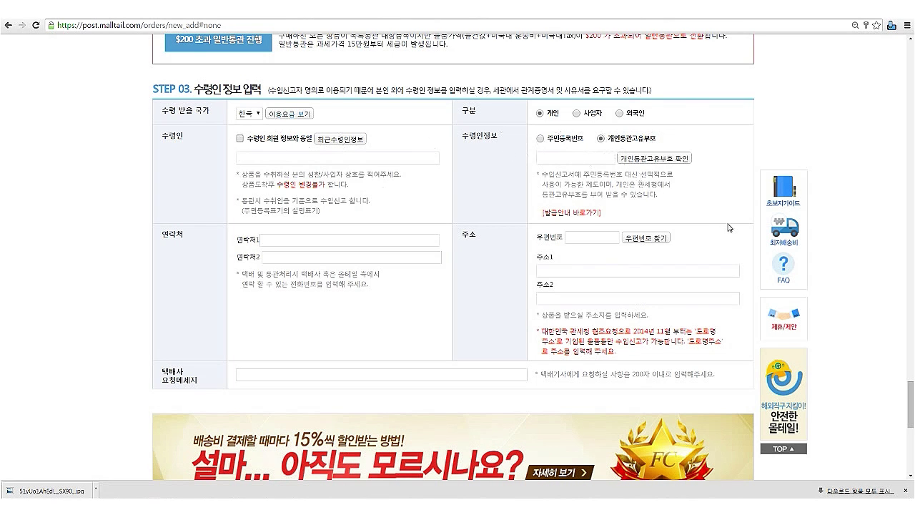
scroll(729, 227, "down", 2)
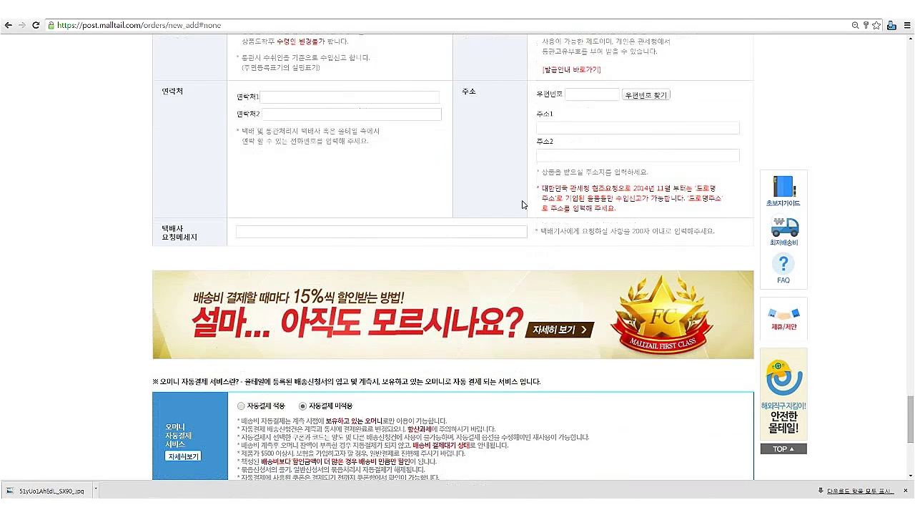
scroll(694, 306, "down", 3)
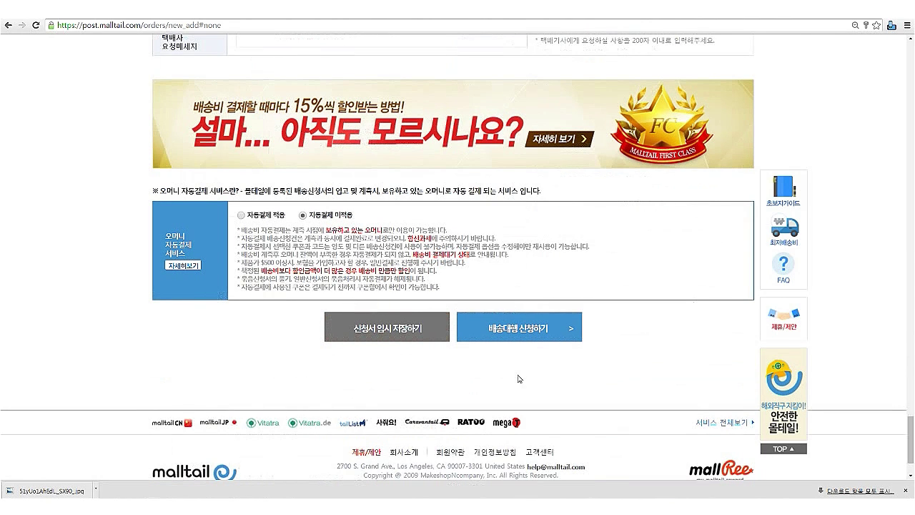